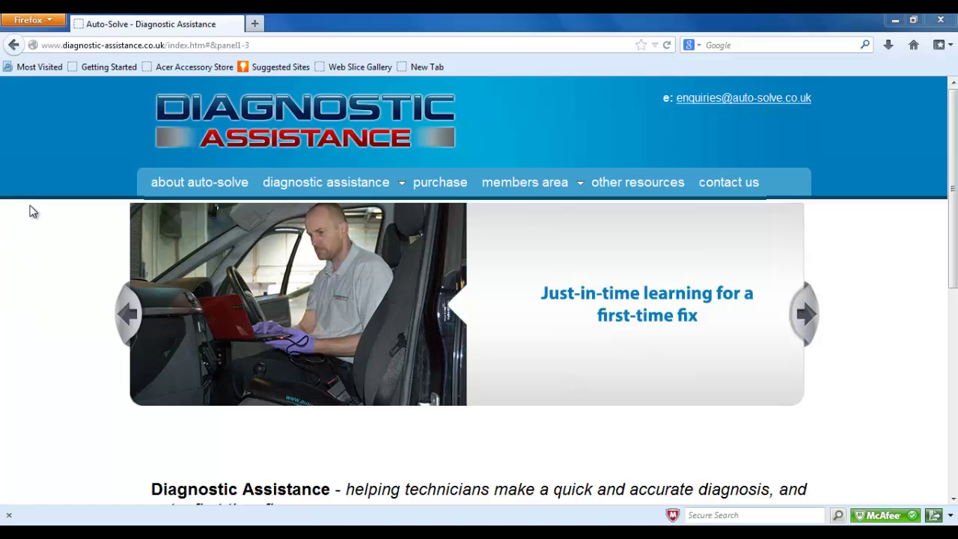
- Log in to the V13 members area with the member's username and password
mouse_move(520, 192)
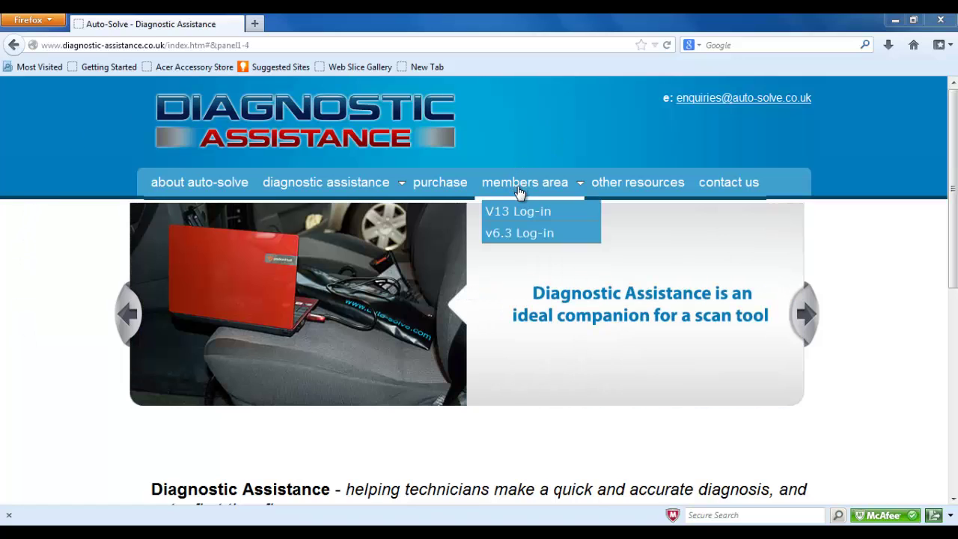
click(516, 216)
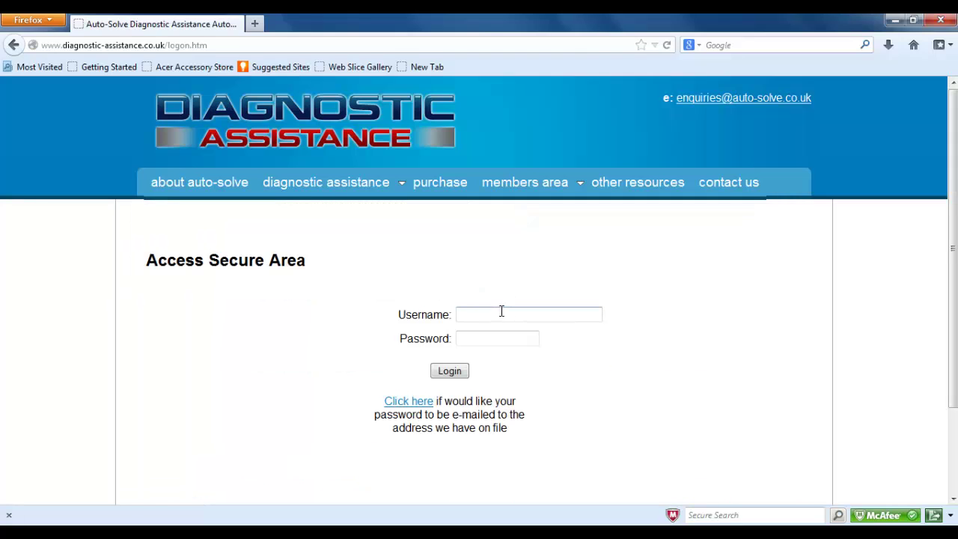
click(502, 314)
click(501, 315)
key(Tab)
text(***)
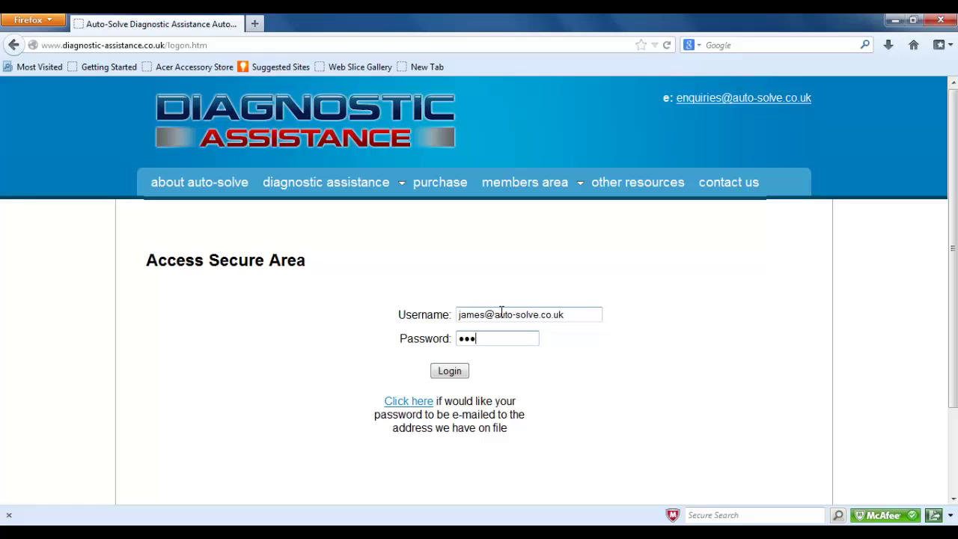
text(***)
click(461, 373)
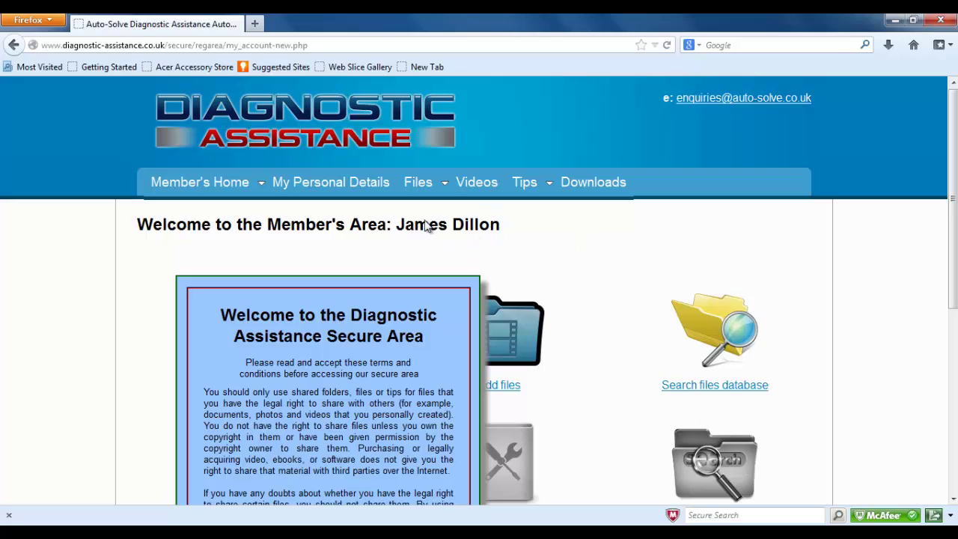
- Accept the secure-area terms and conditions and close the notice window
drag(955, 229, 954, 338)
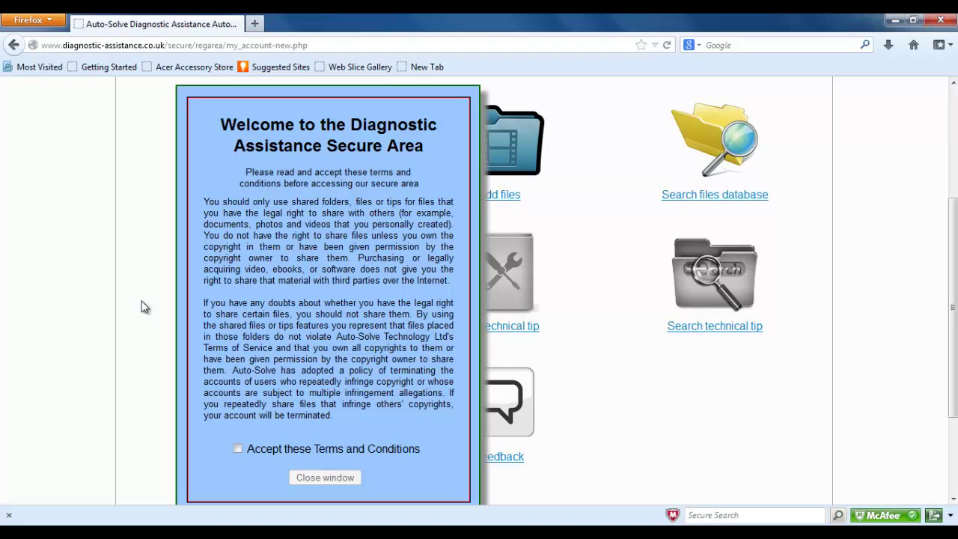
click(238, 448)
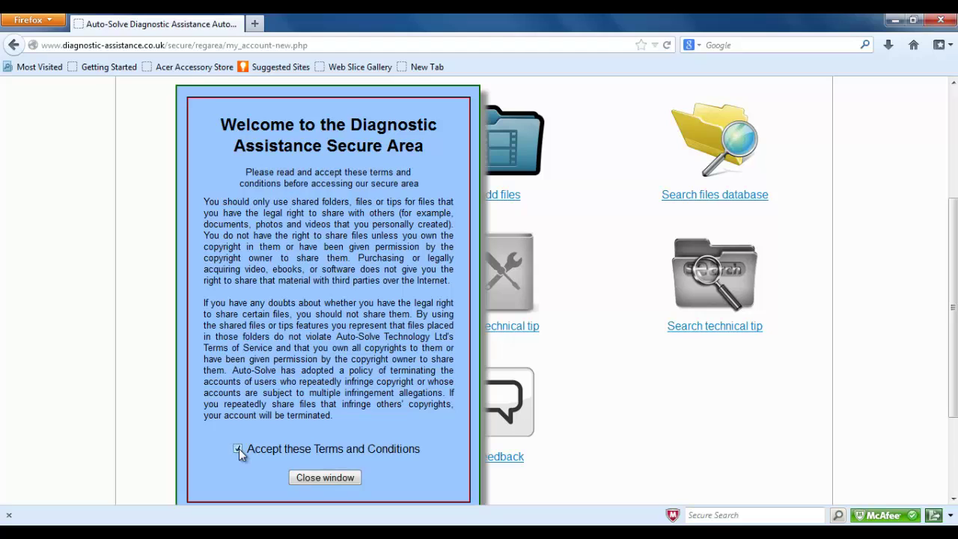
click(327, 479)
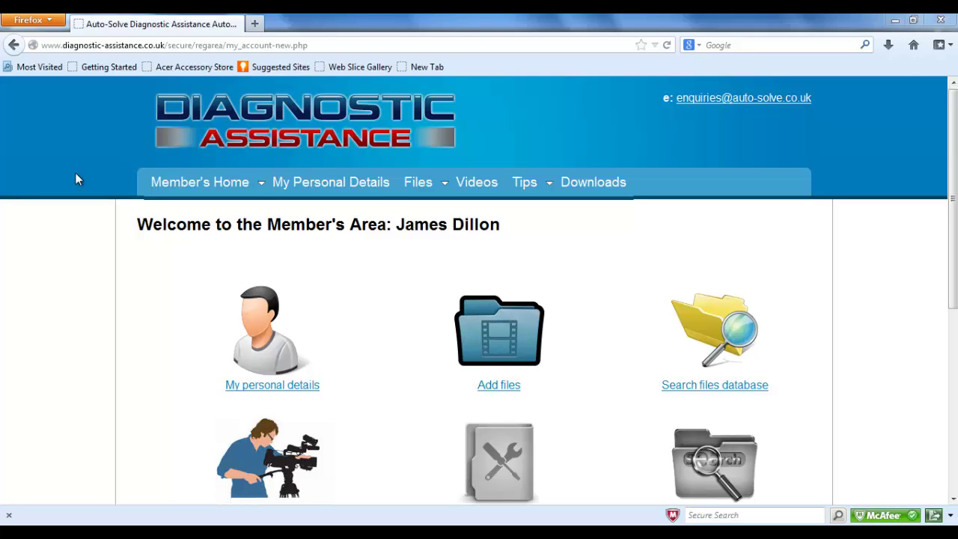
- Open My personal details and bring the business contact fields into view
click(282, 390)
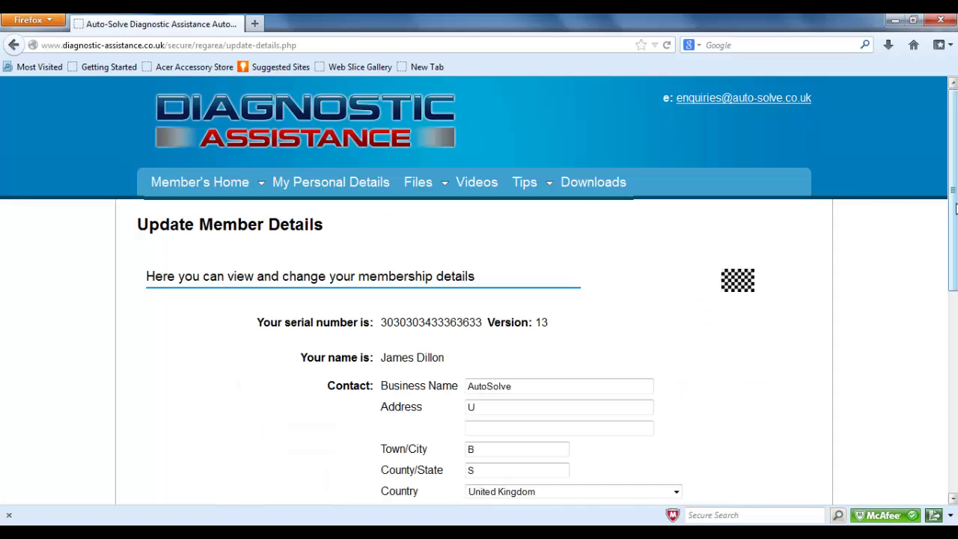
scroll(955, 243, down, 3)
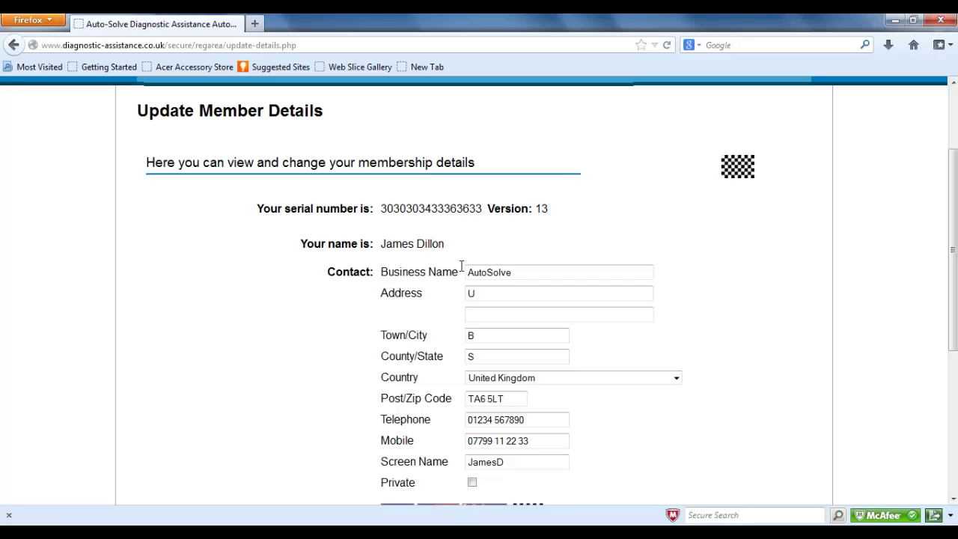
click(512, 272)
- Fill in the business's first address line, town and county in the details form
click(497, 296)
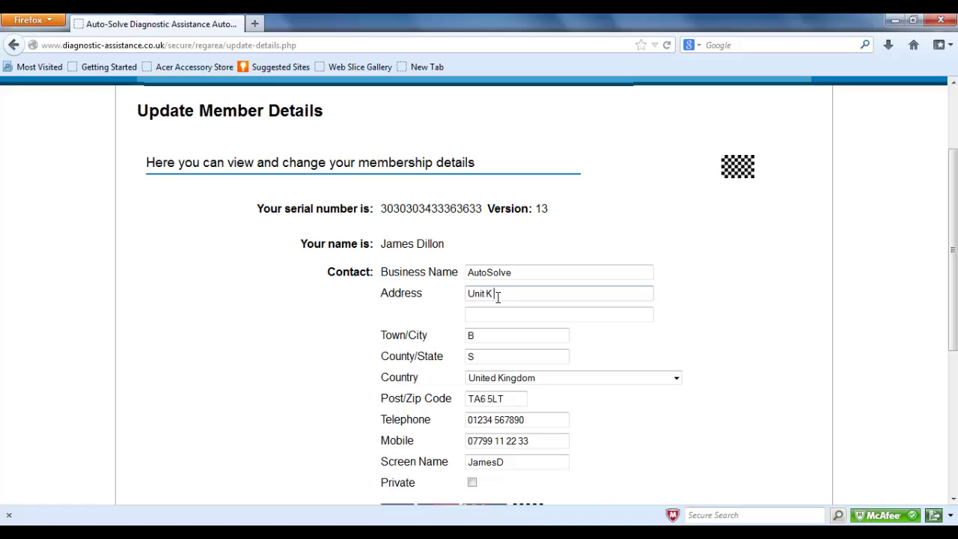
key(Tab)
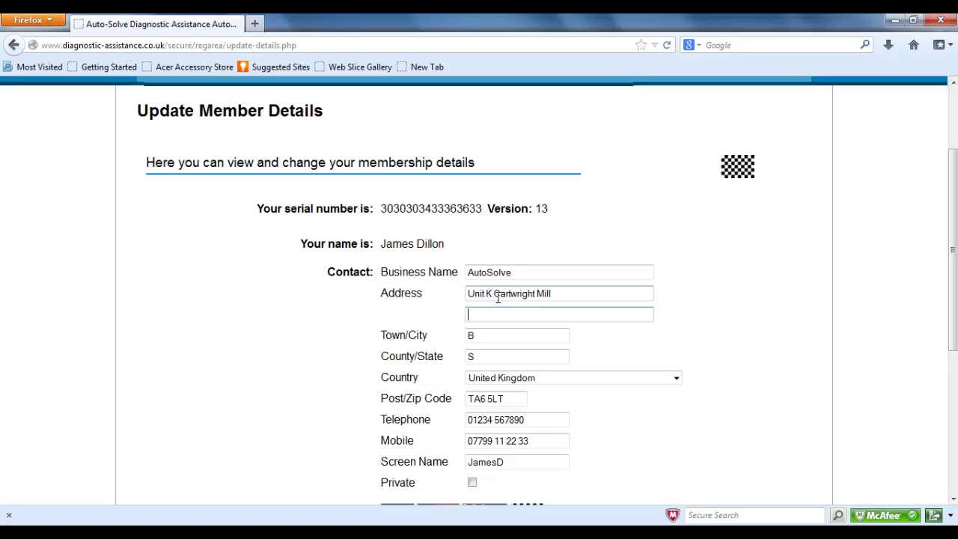
key(Tab)
text(Bridg)
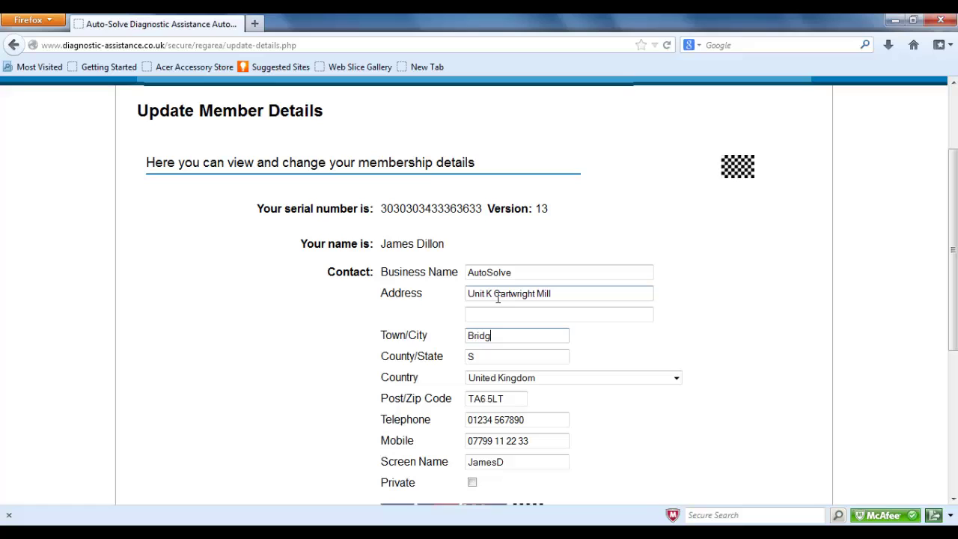
text(water)
key(Tab)
text(Somerset)
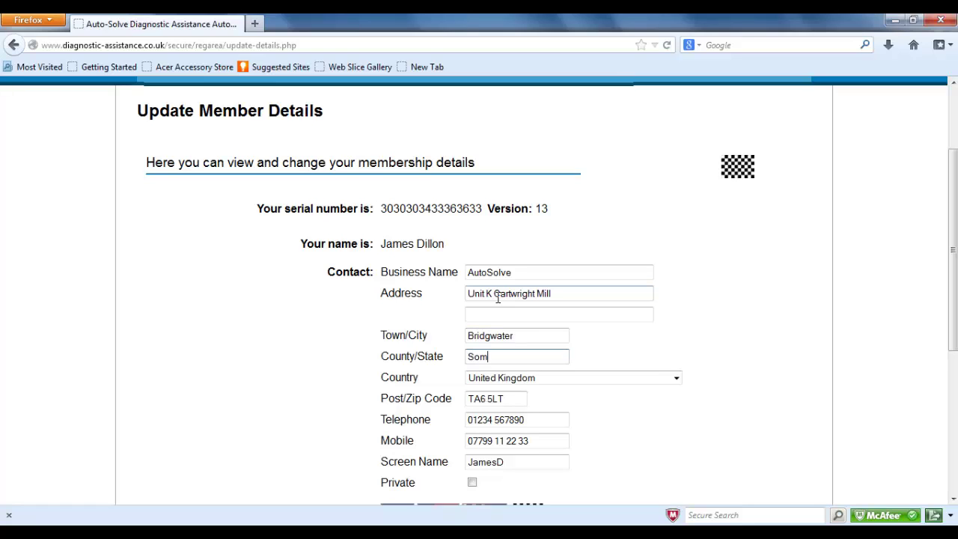
key(Tab)
key(Tab)
key(Tab)
key(Tab)
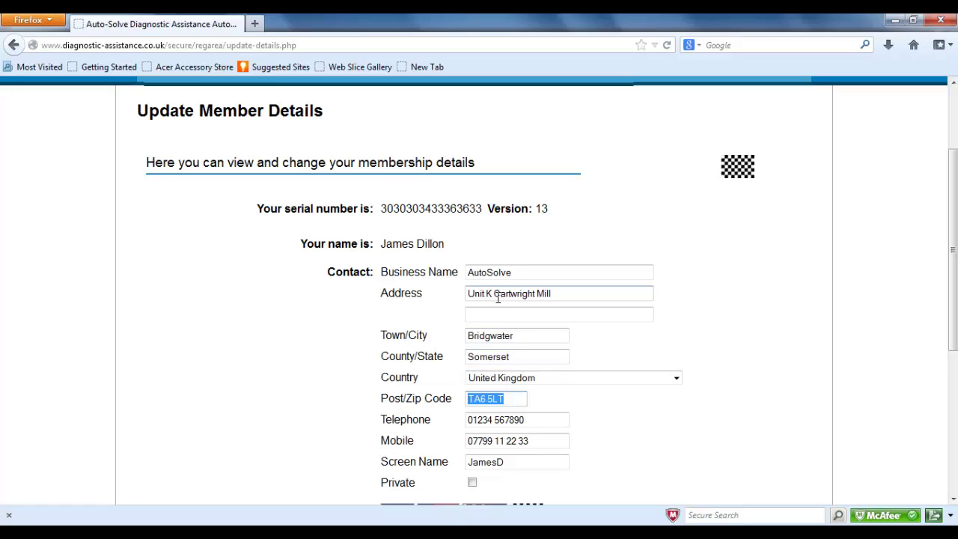
key(Tab)
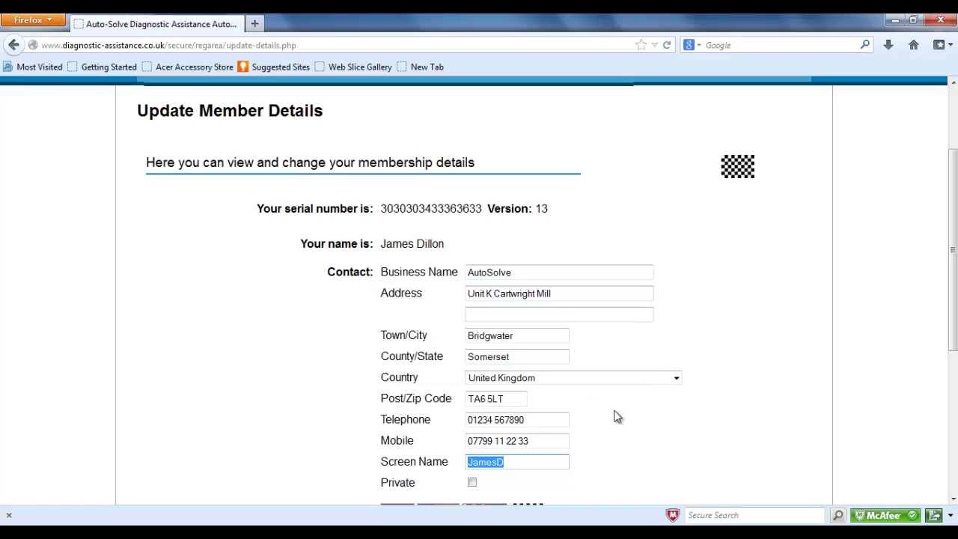
drag(956, 301, 956, 344)
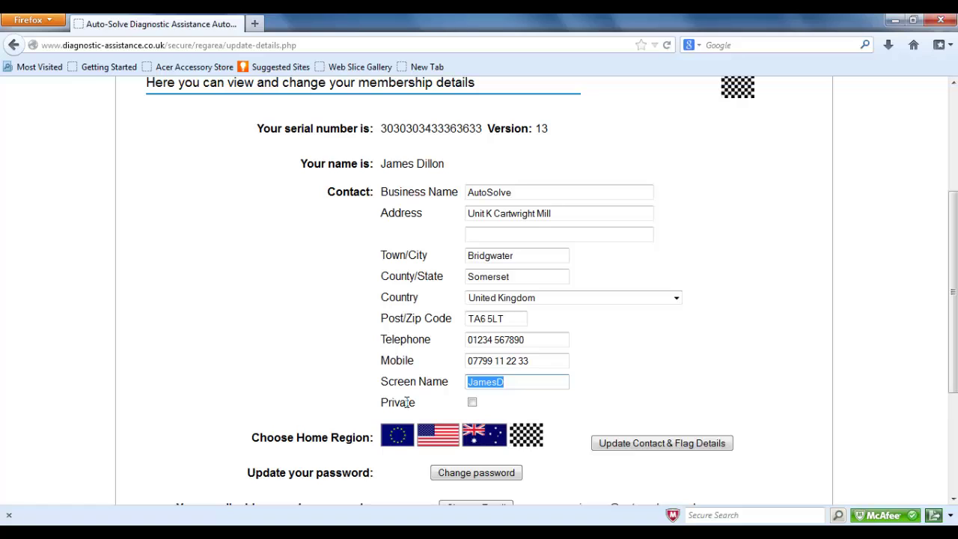
- Leave the profile non-private and choose the EU flag as home region
click(472, 403)
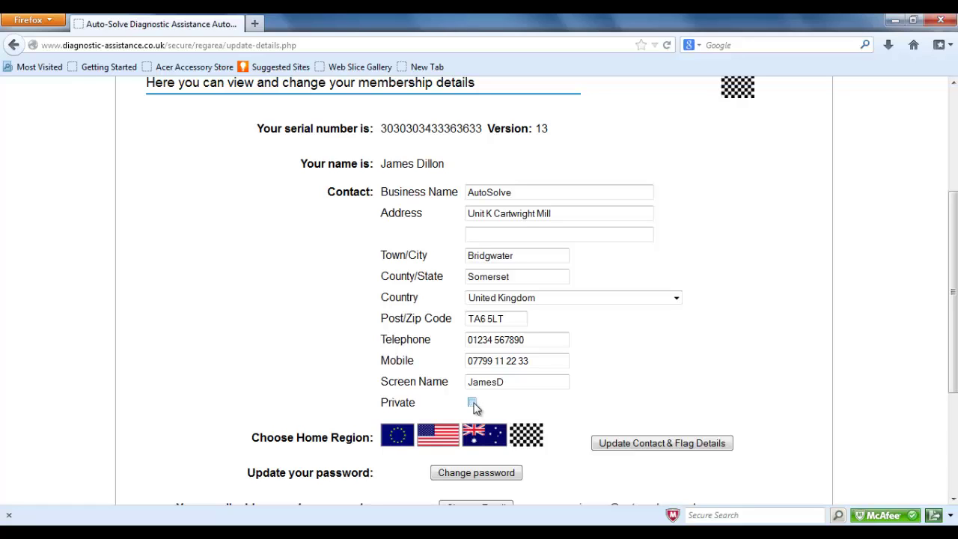
click(472, 404)
click(399, 442)
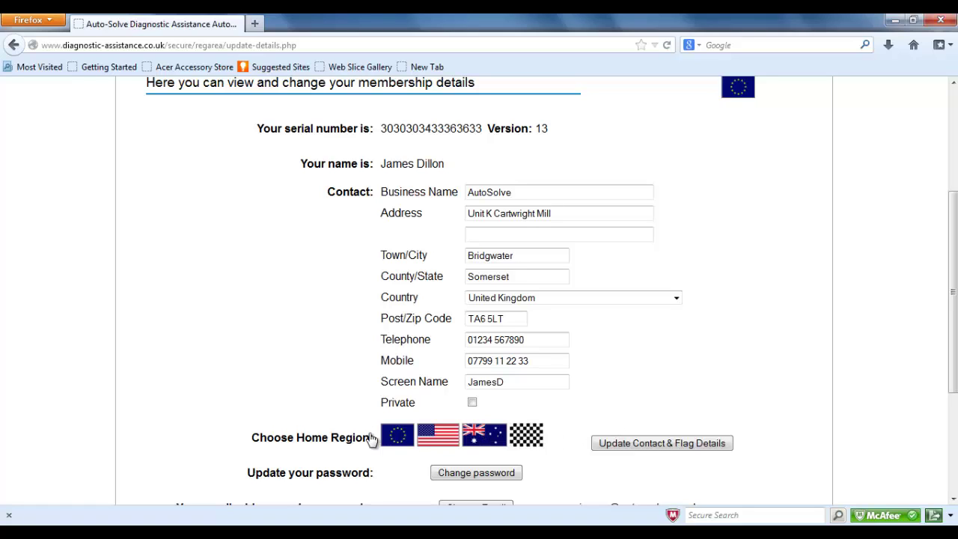
- Save the contact and EU region details and review the 'Updates made successfully' page
click(680, 446)
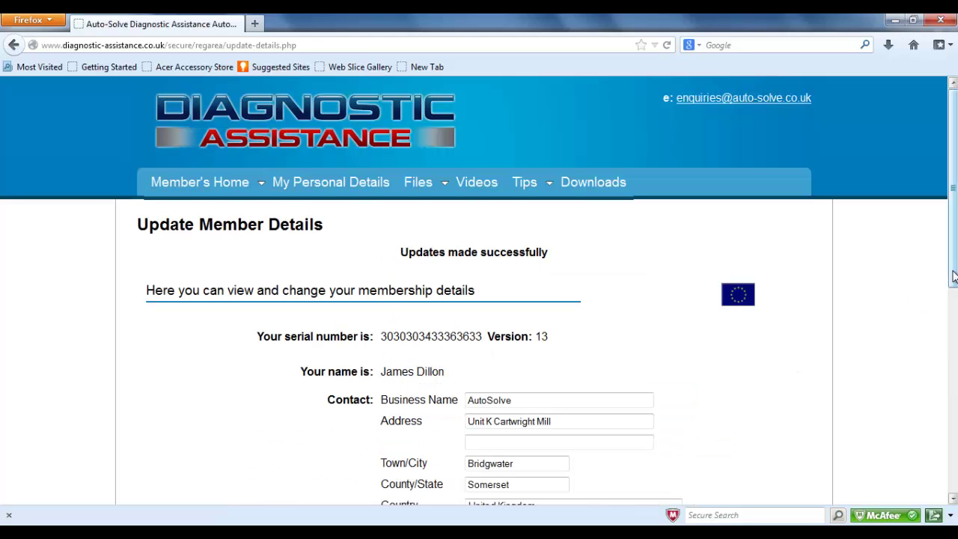
scroll(952, 276, down, 3)
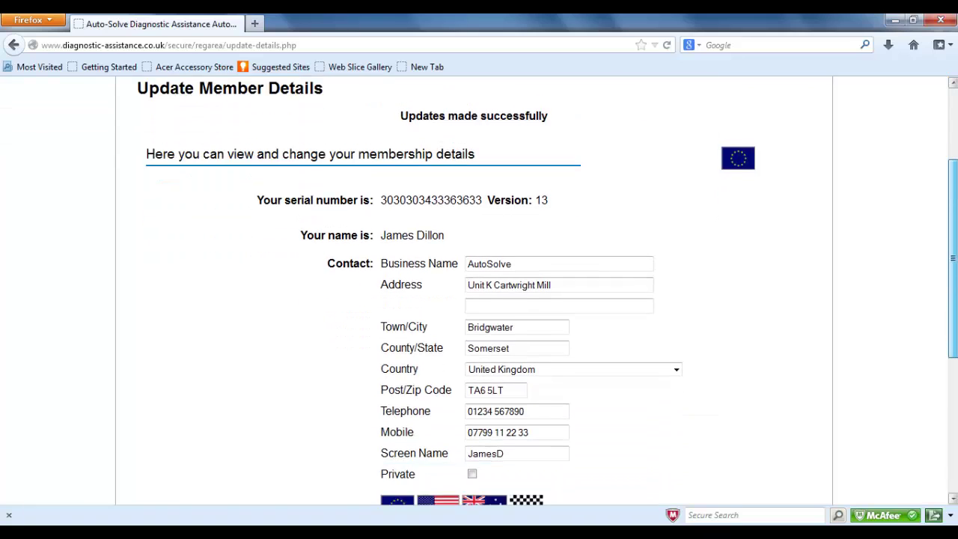
scroll(952, 276, down, 3)
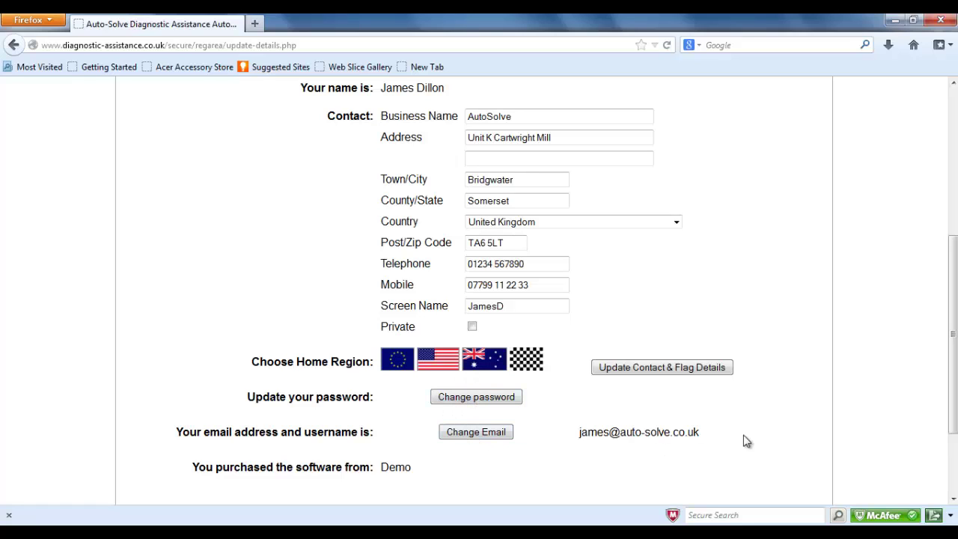
scroll(953, 410, down, 2)
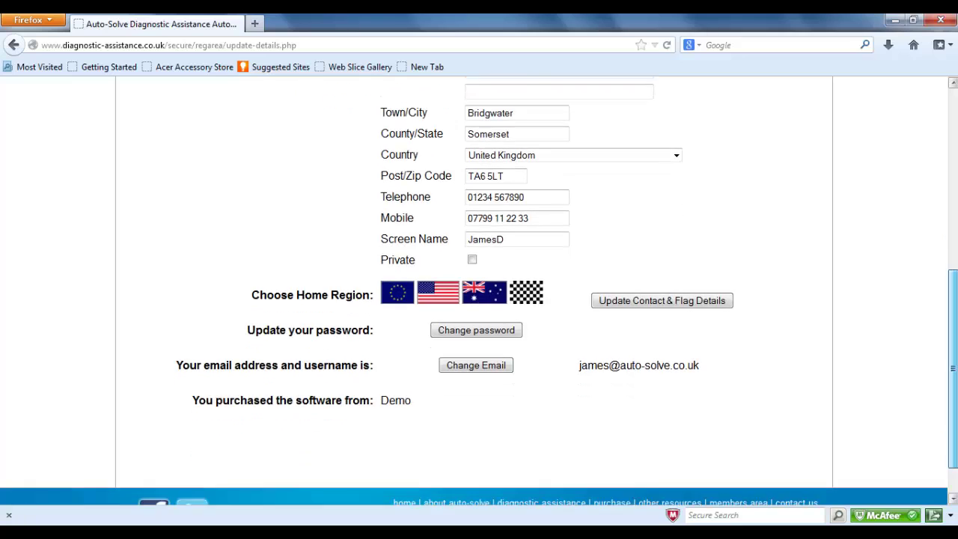
scroll(953, 367, up, 8)
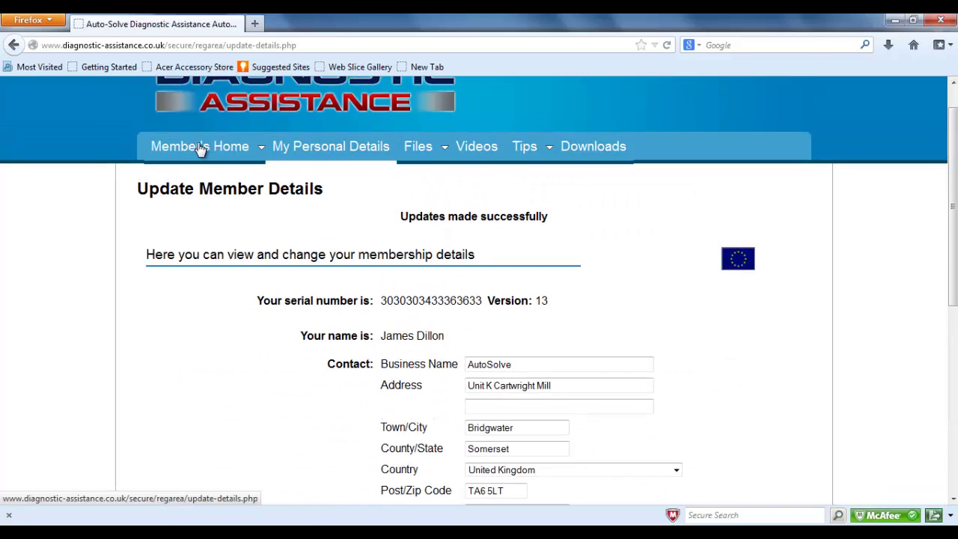
mouse_move(200, 148)
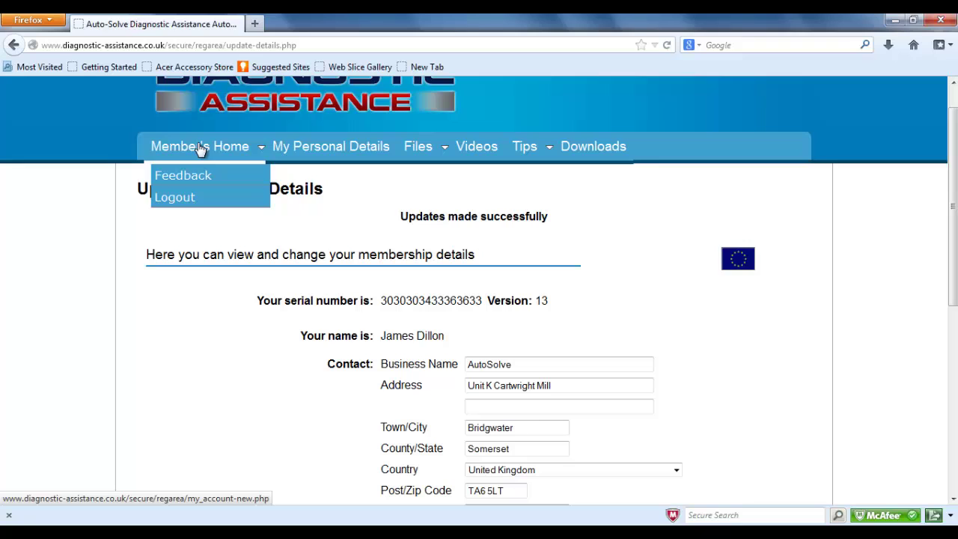
- Open the Send us Feedback form with reason 'My personal details'
click(200, 149)
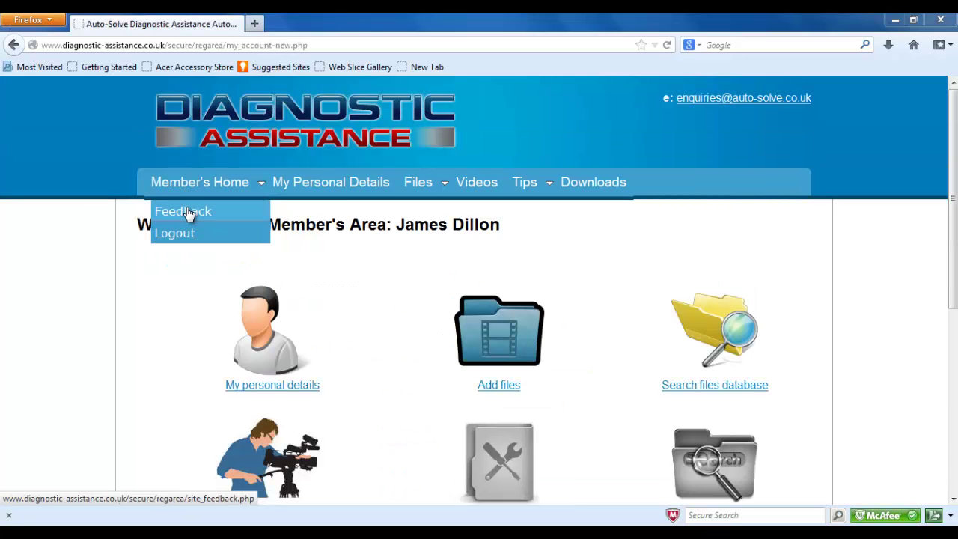
click(189, 215)
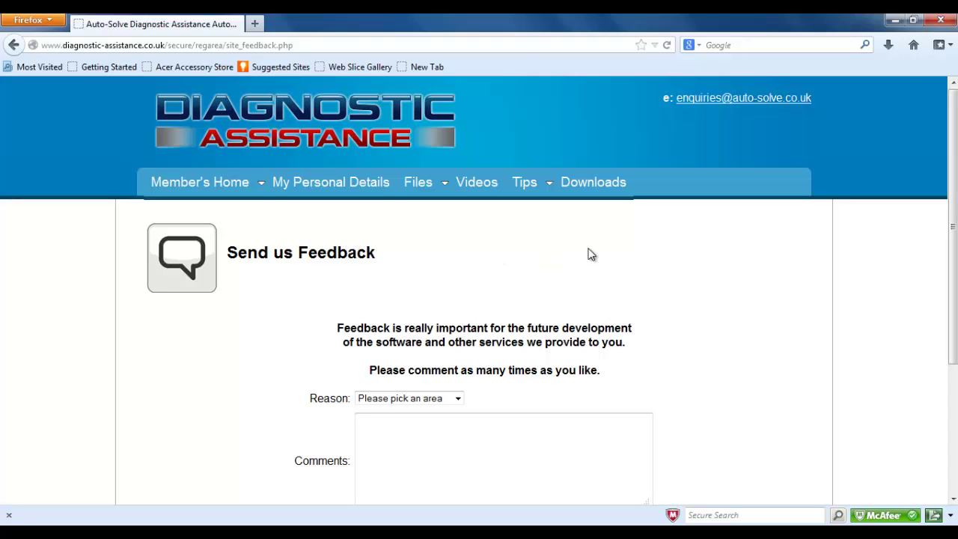
click(456, 401)
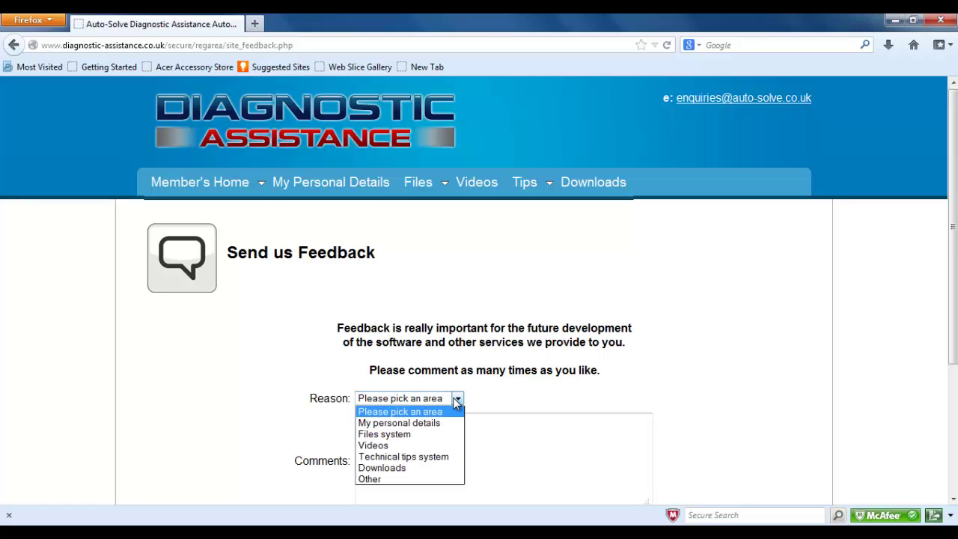
click(449, 424)
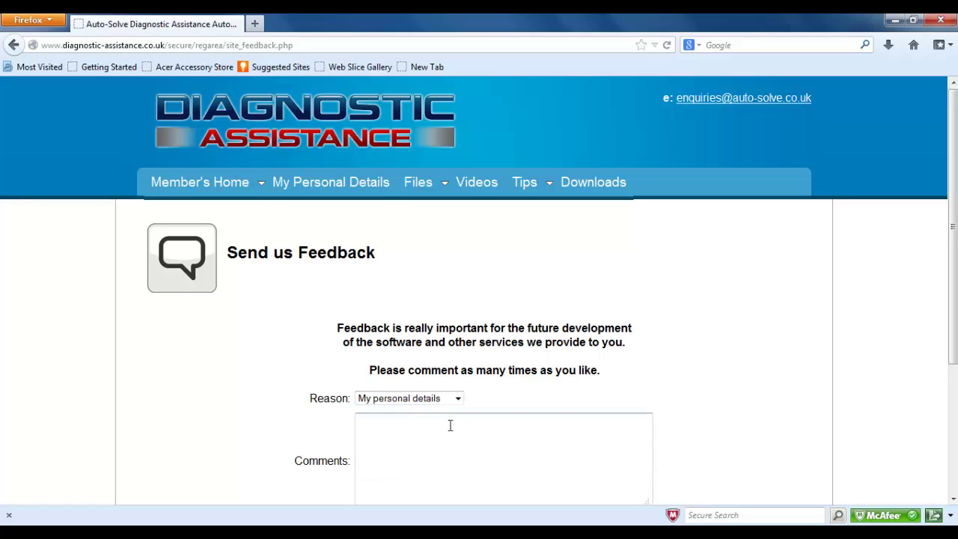
- Enter the comment 'change of address', keeping 'My personal details' as the reason
click(452, 427)
text(change of address)
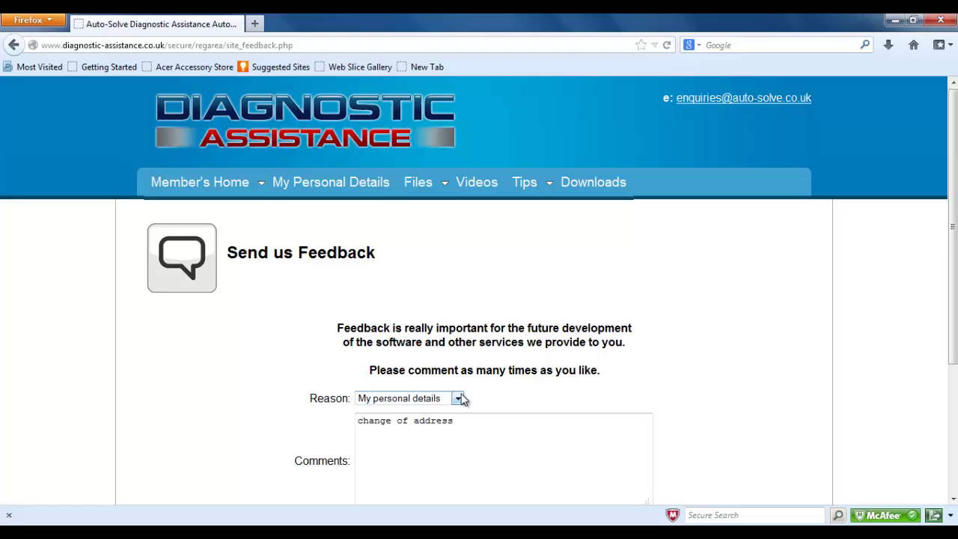
click(457, 398)
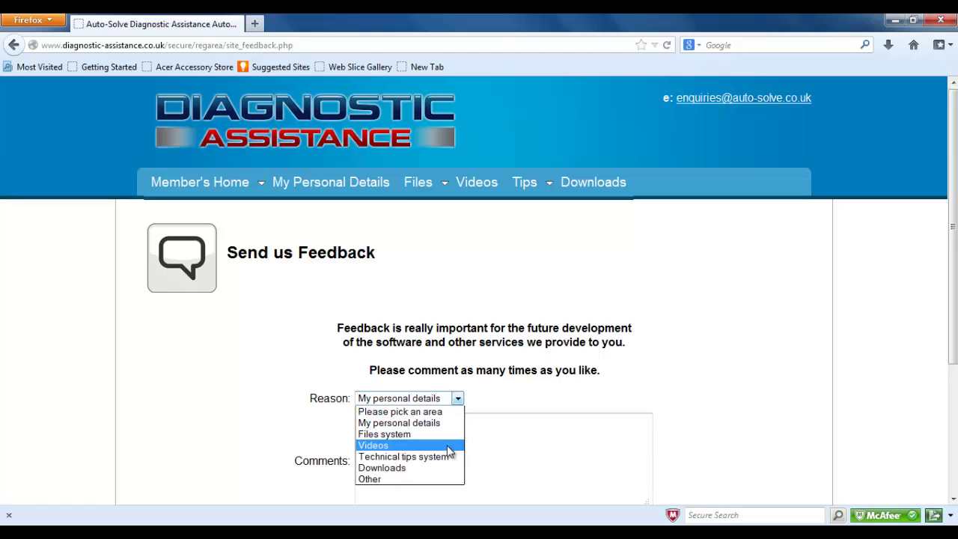
click(504, 453)
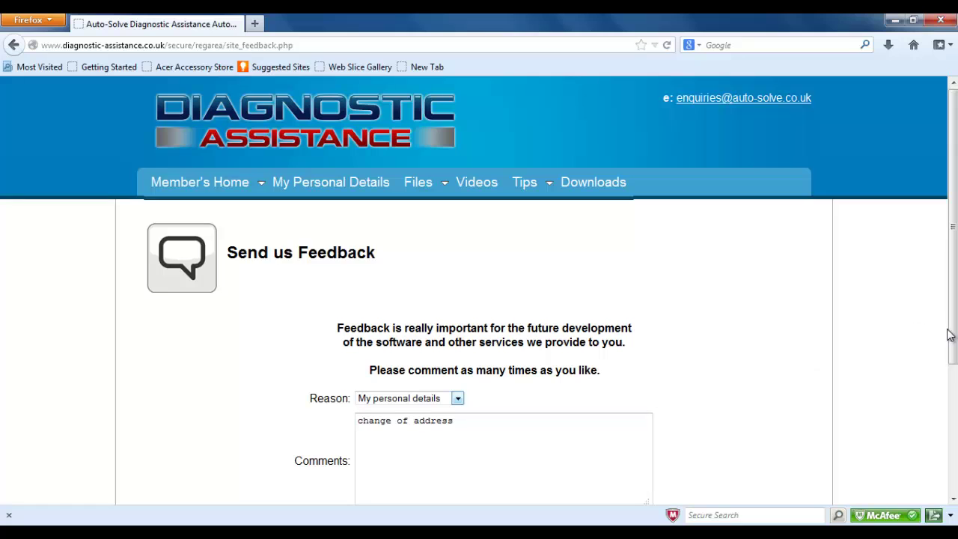
click(950, 393)
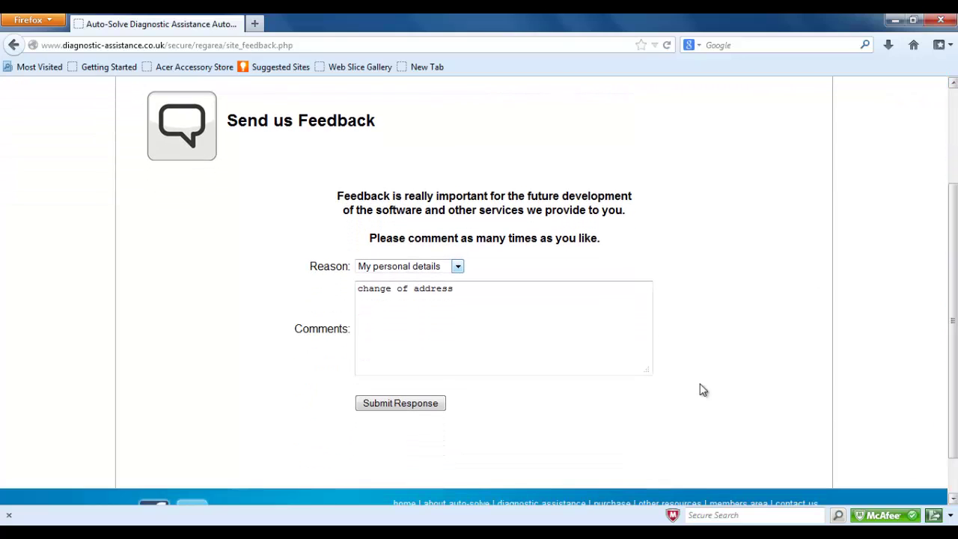
- Send the feedback, check the empty Training Videos page, and return to Member's Home
click(406, 403)
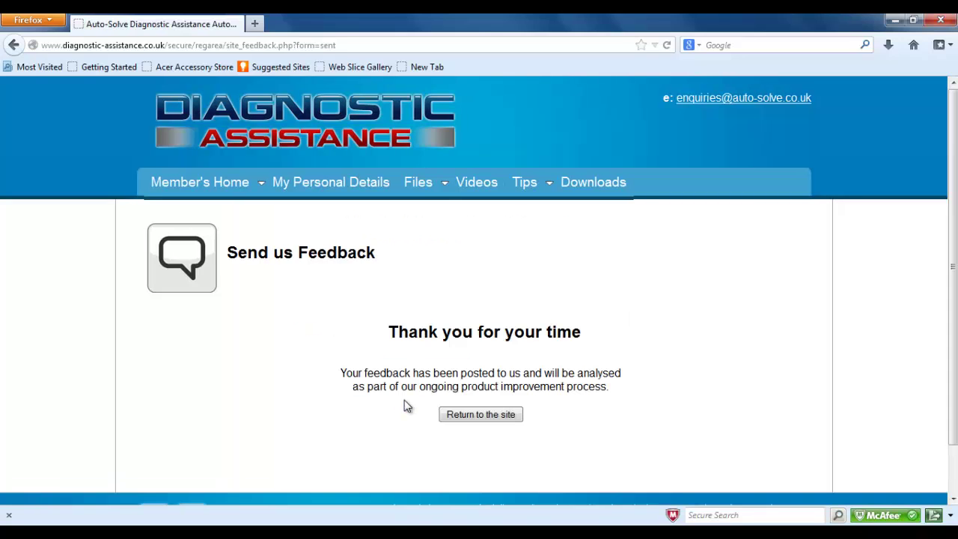
click(464, 419)
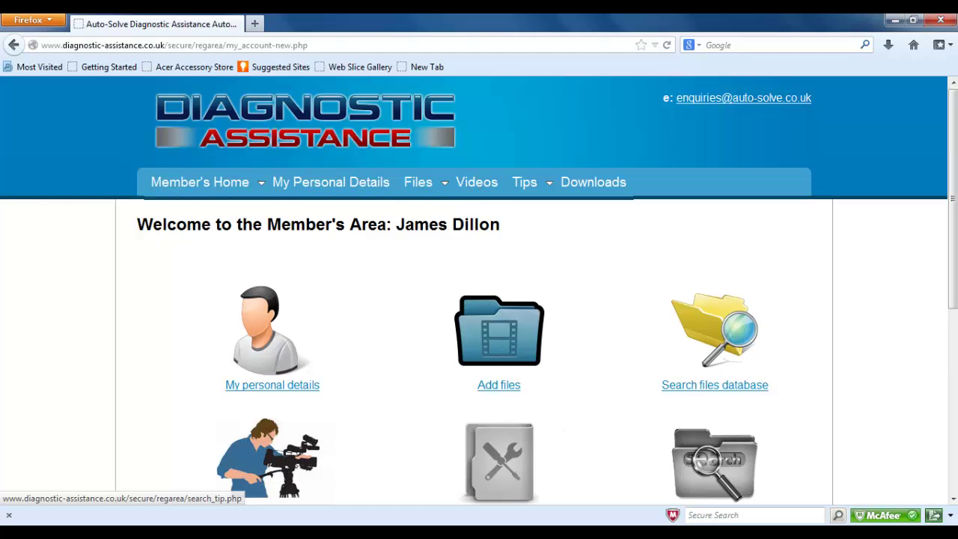
drag(955, 247, 955, 350)
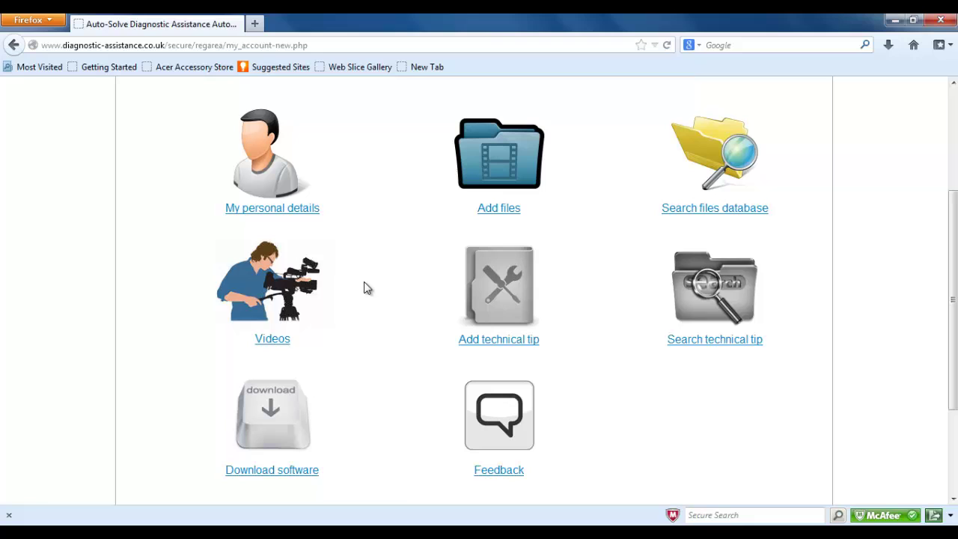
click(278, 342)
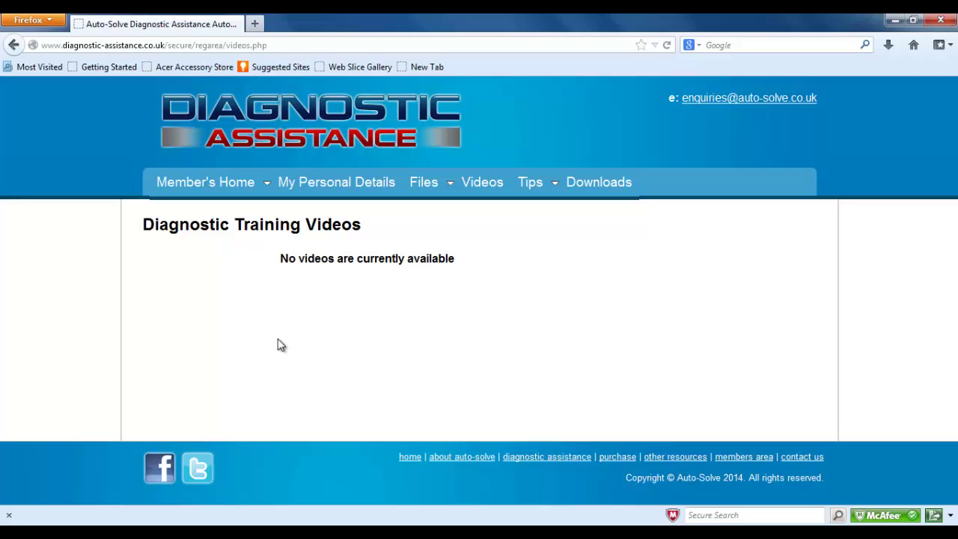
click(206, 193)
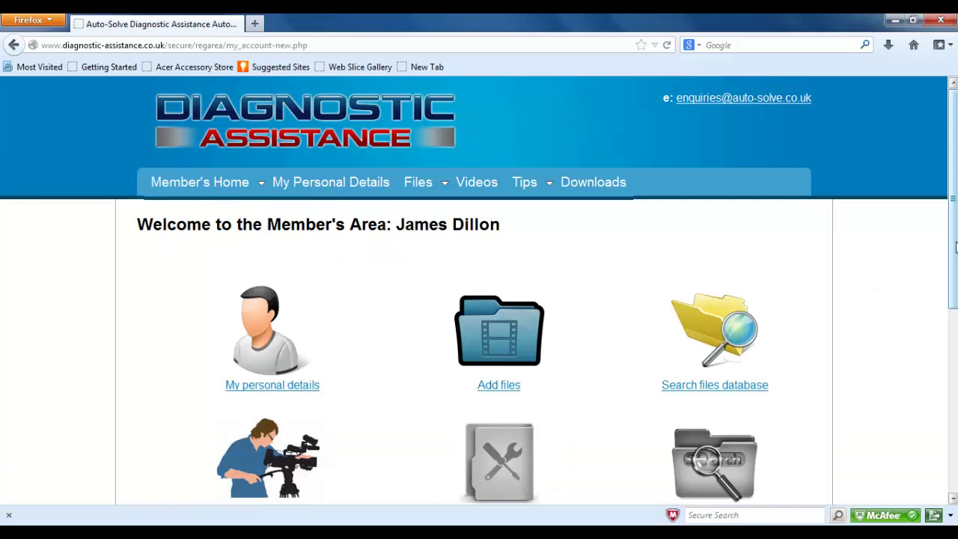
- Open the Download Area via the 'Download software' link in the Member's Area
drag(955, 247, 944, 367)
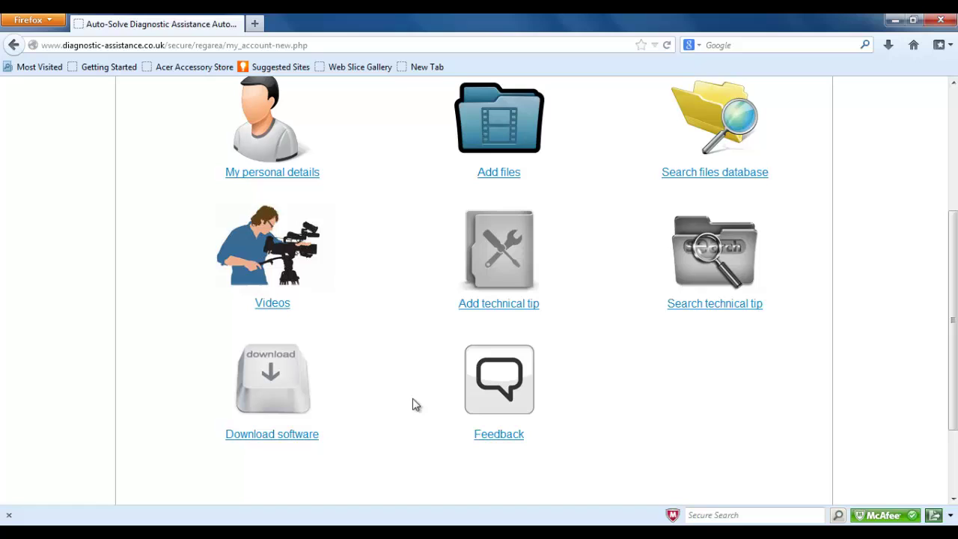
click(273, 434)
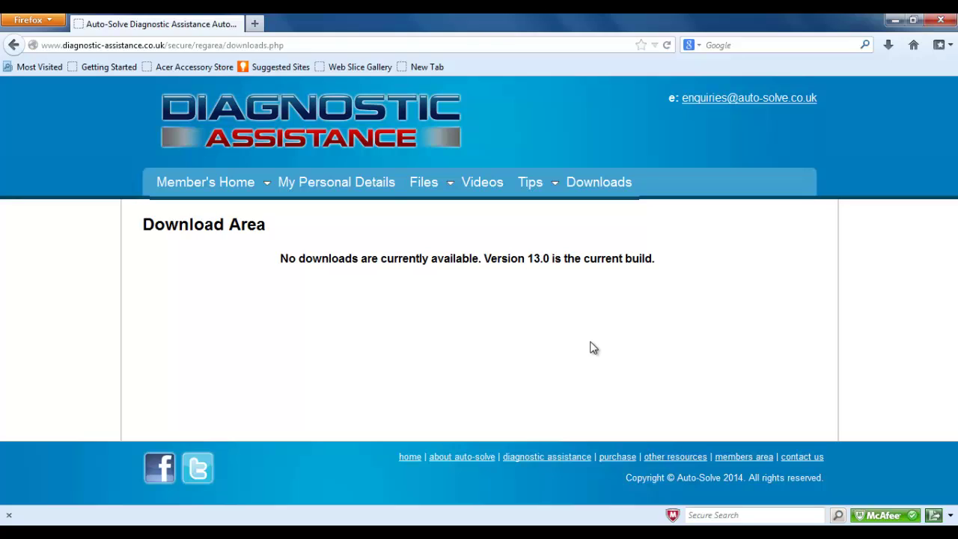
- From Member's Home, open 'Add files' and scroll to the four empty file slots
click(196, 187)
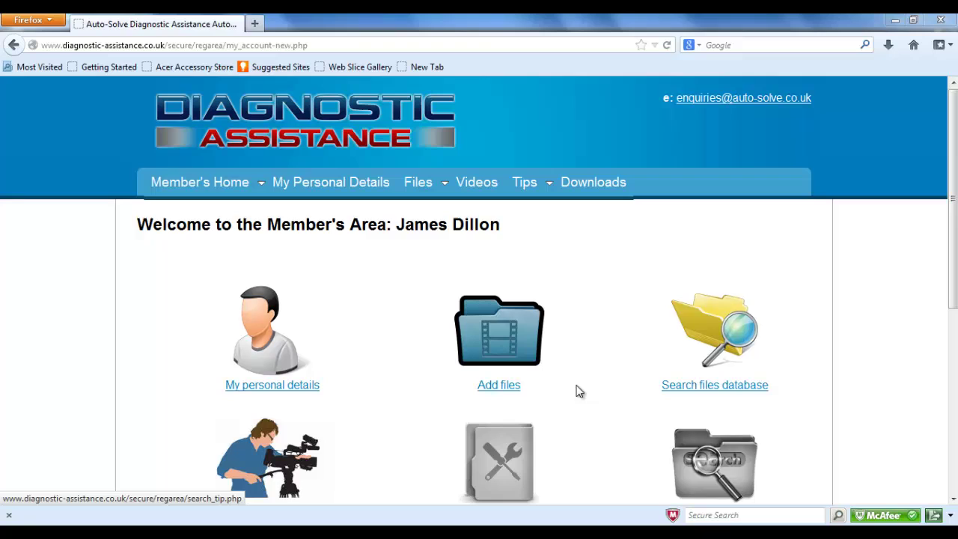
click(512, 394)
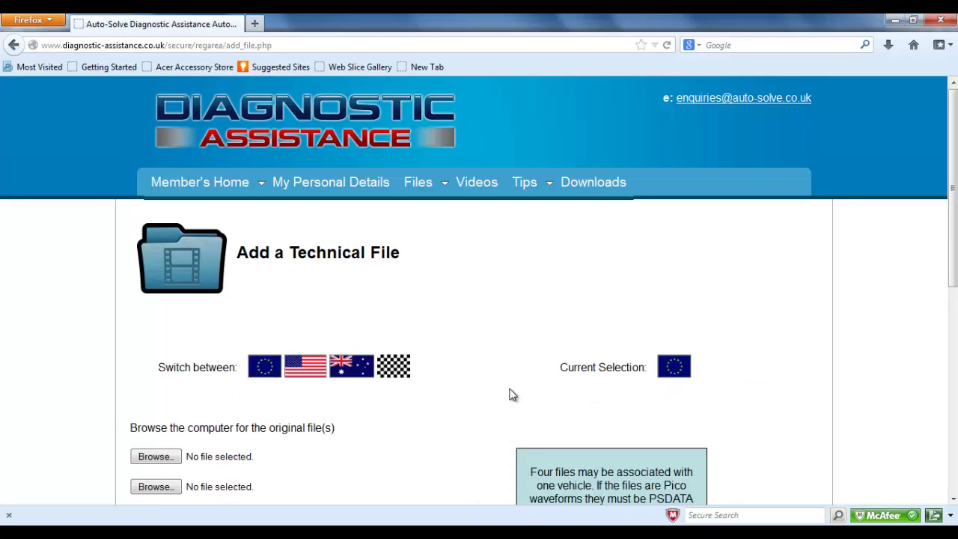
drag(953, 217, 955, 296)
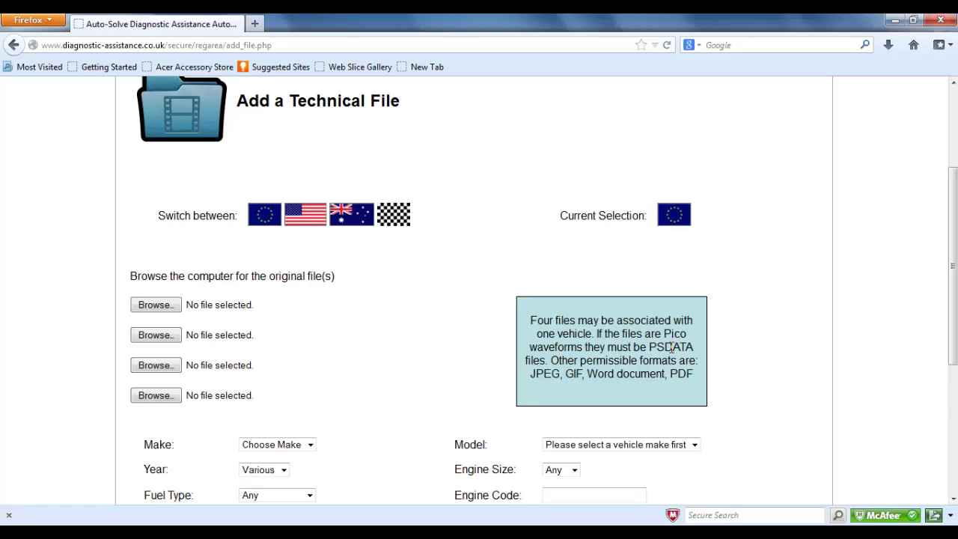
- Attach 'Vectra z19dth fuel regulator.psdata' and 'byte swap pin extraction.JPG' to slots one and two
click(172, 308)
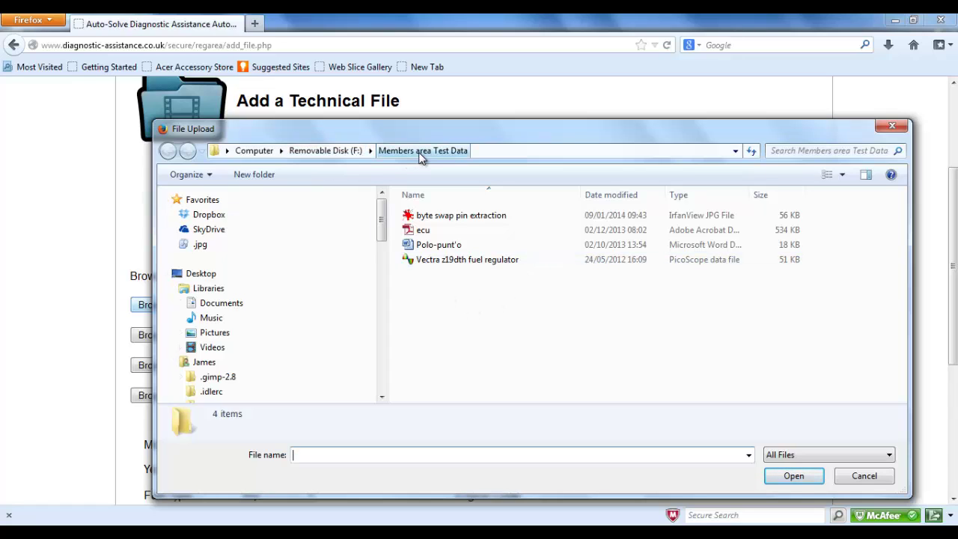
click(494, 261)
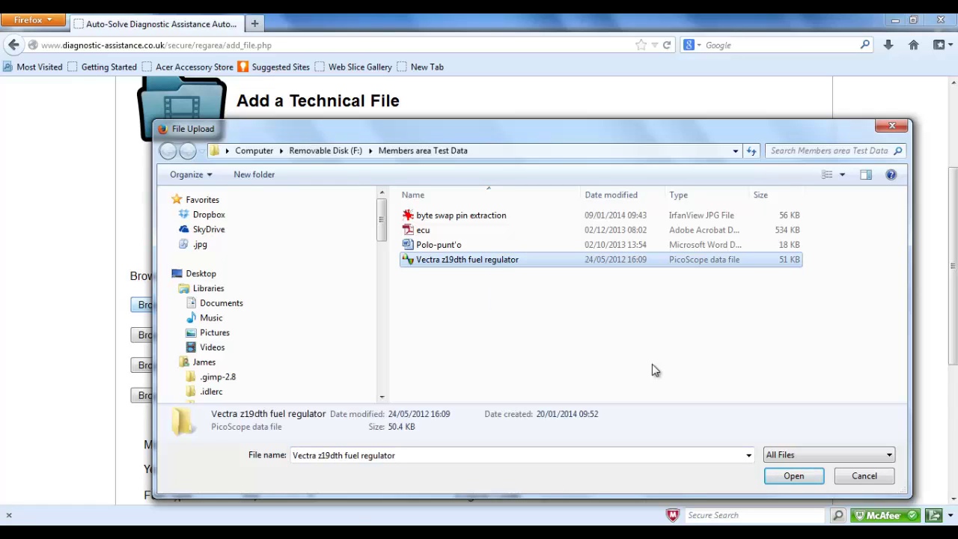
click(792, 476)
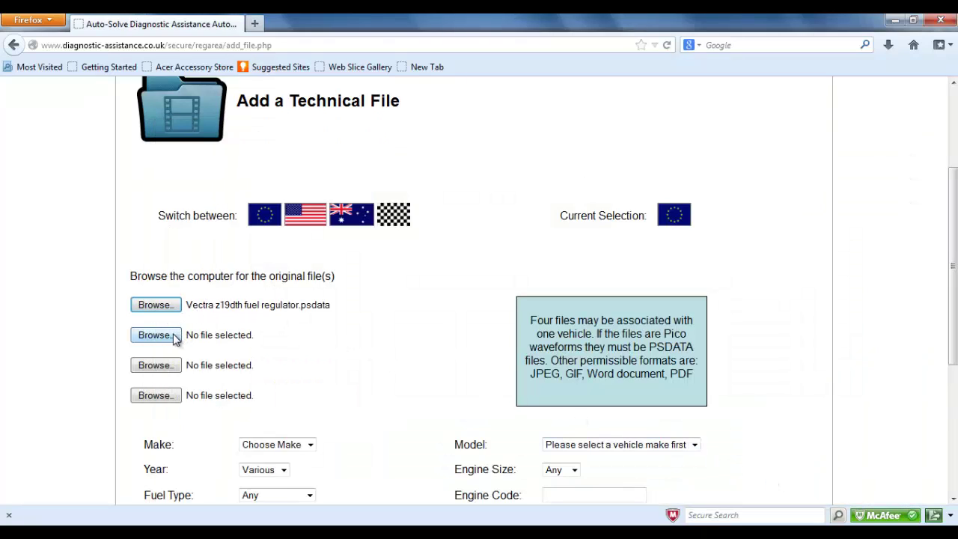
click(174, 337)
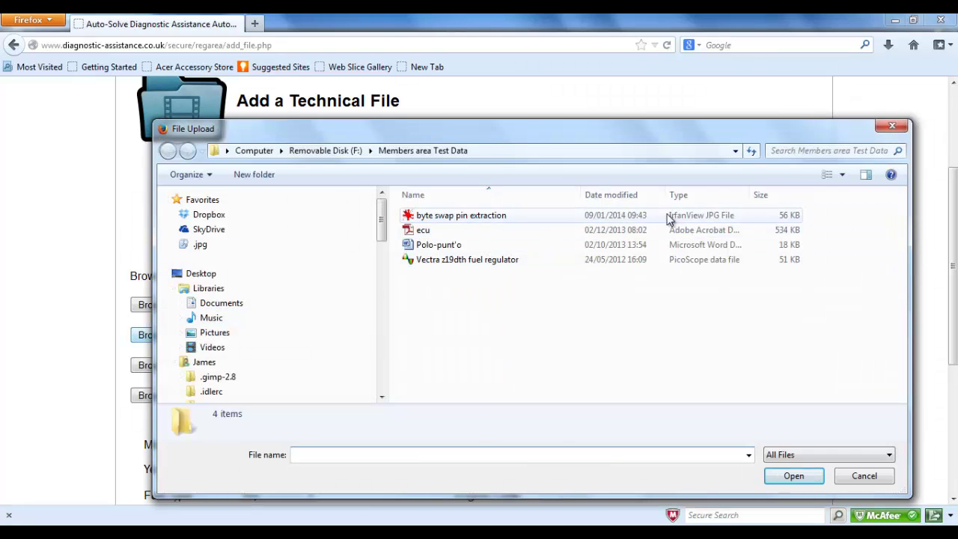
click(507, 217)
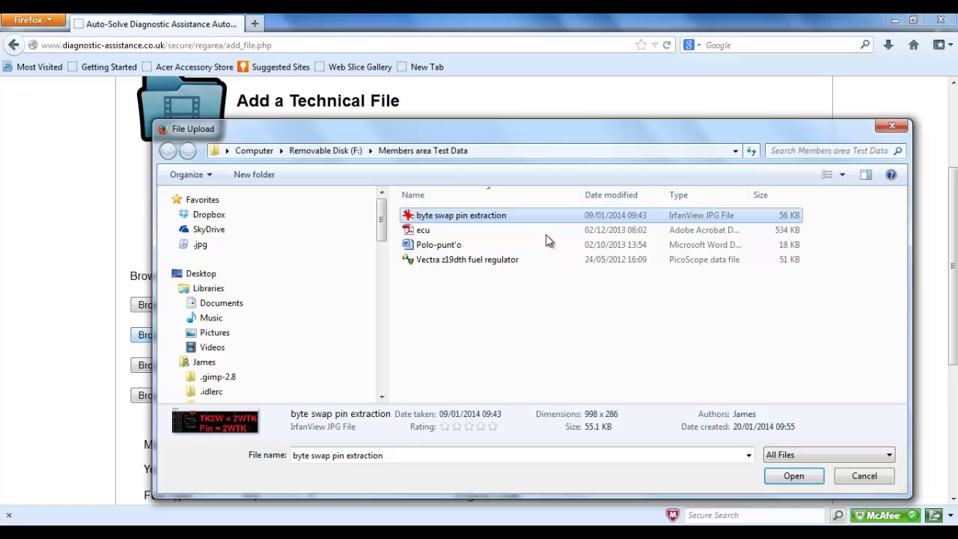
click(791, 475)
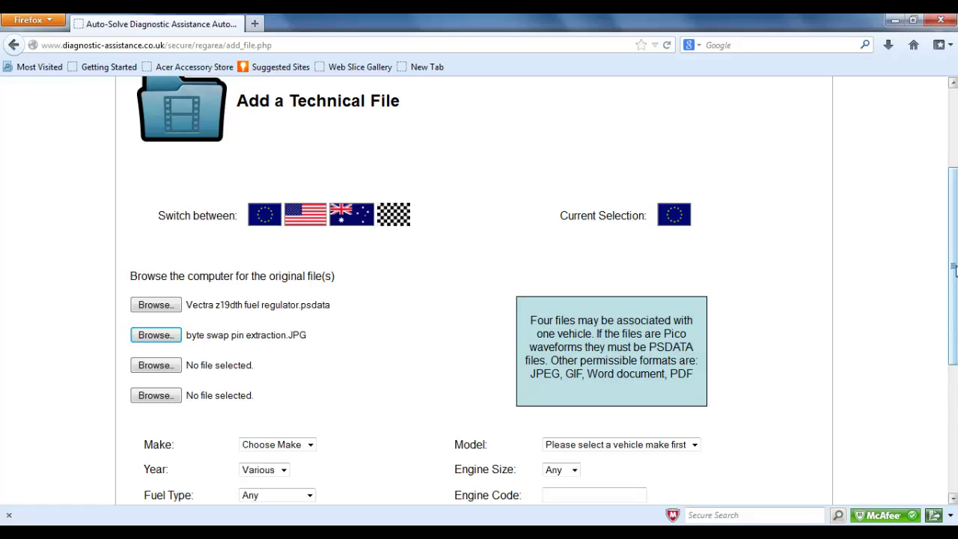
- Set the vehicle make to Vauxhall and the model to Vectra
drag(953, 270, 953, 358)
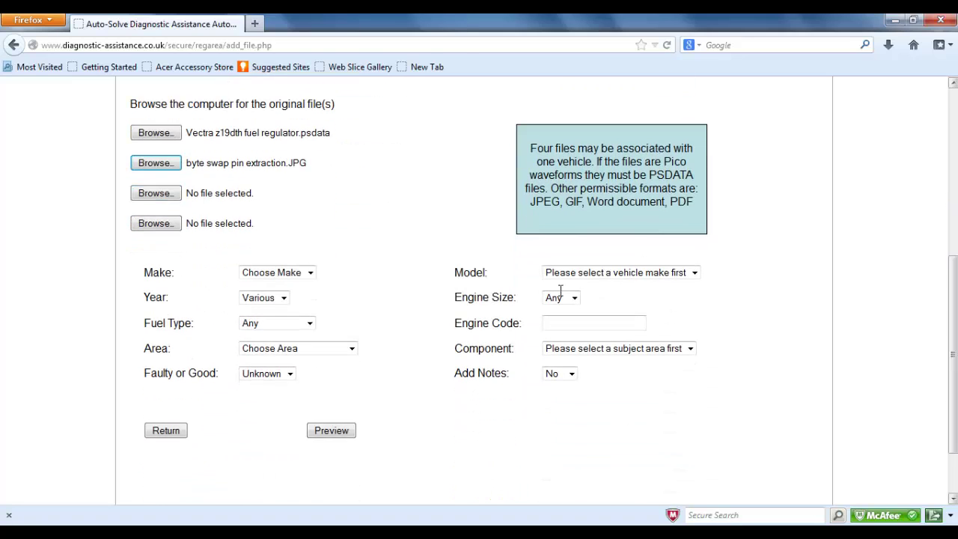
click(311, 274)
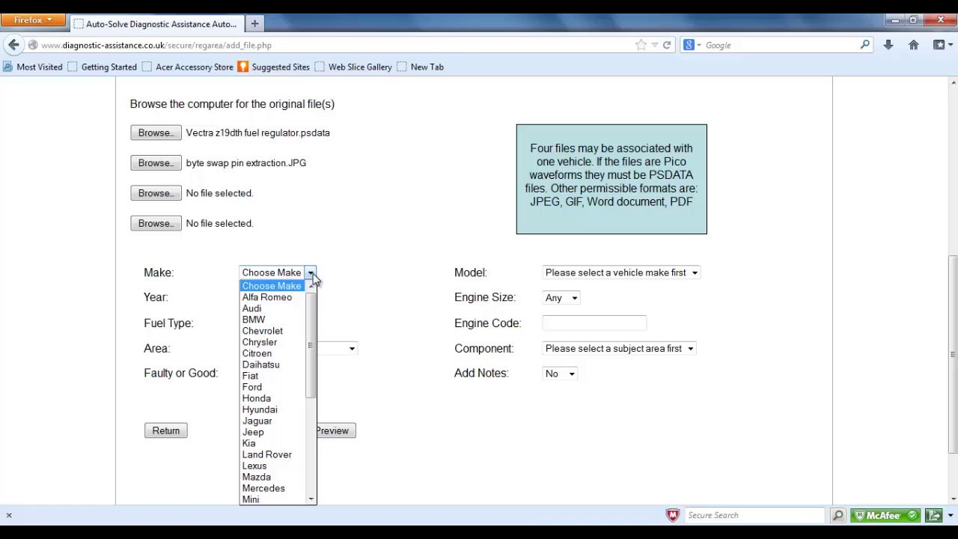
key(v)
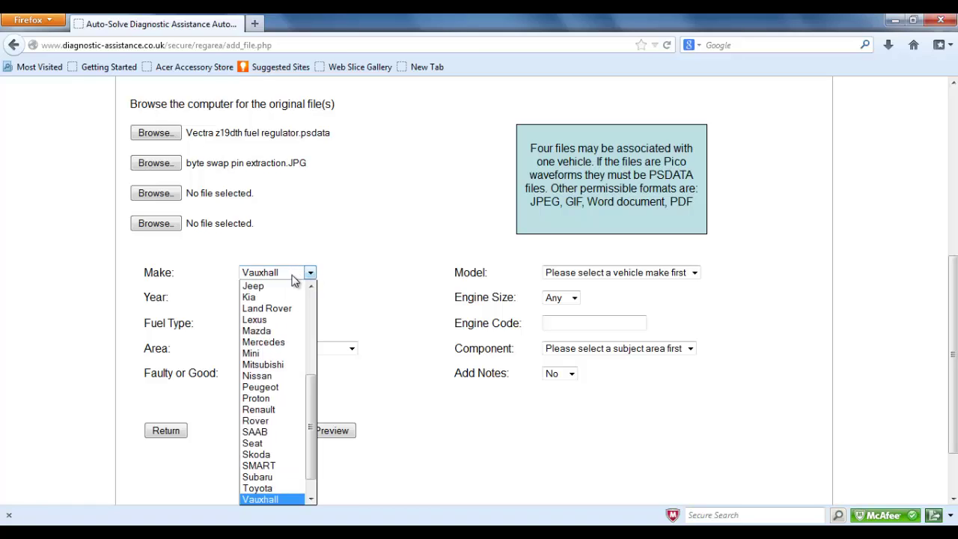
click(284, 278)
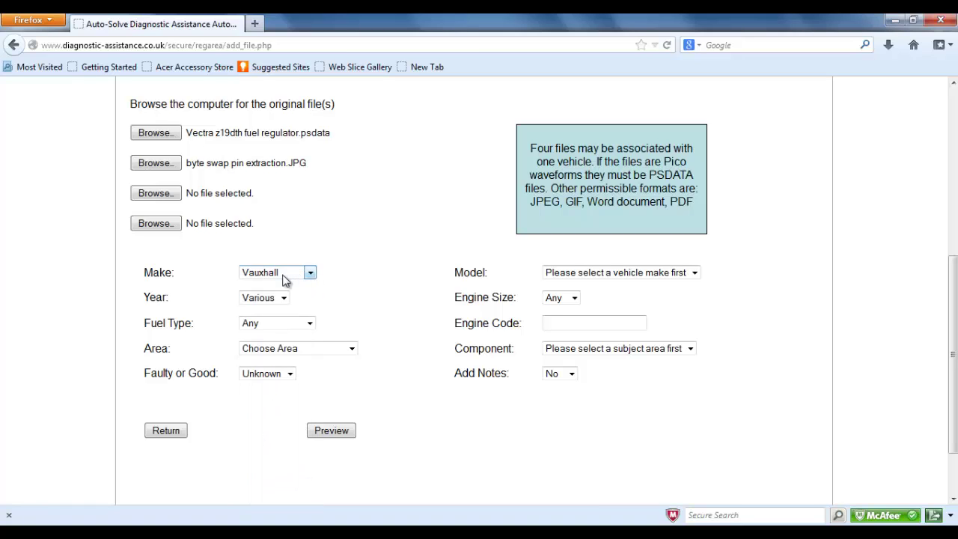
key(Tab)
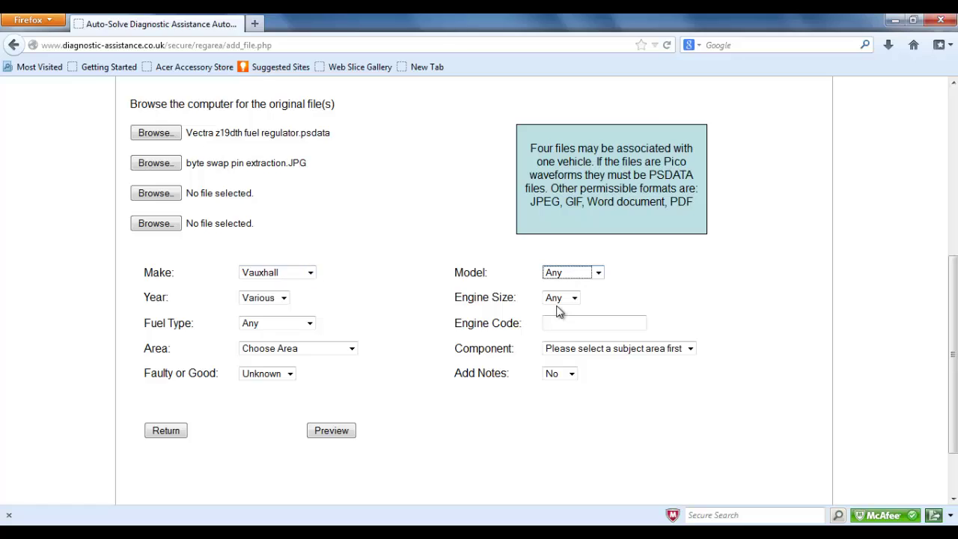
key(Down)
key(Down)
key(Down)
key(Down)
key(Down)
key(Down)
key(Down)
key(Down)
key(Down)
key(Down)
key(Down)
key(Down)
key(Down)
click(599, 276)
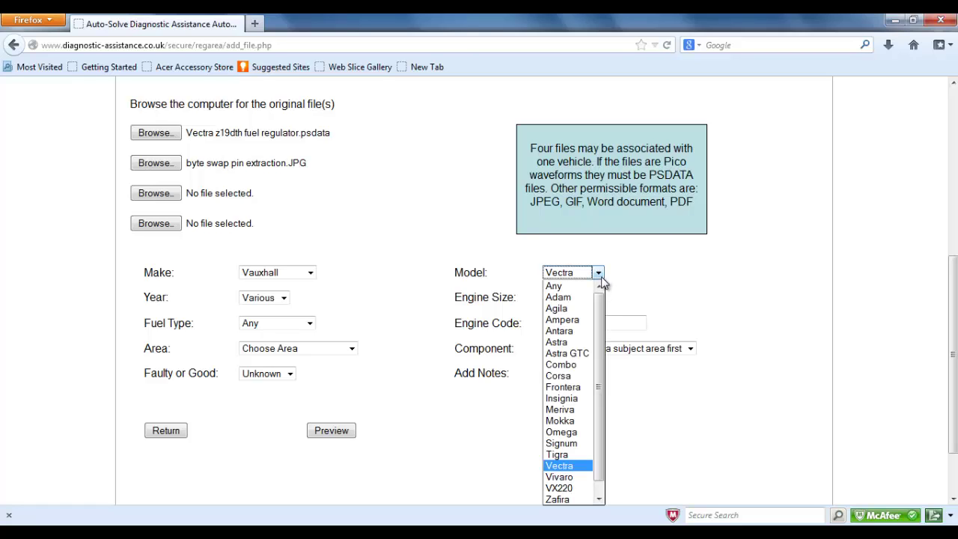
click(573, 467)
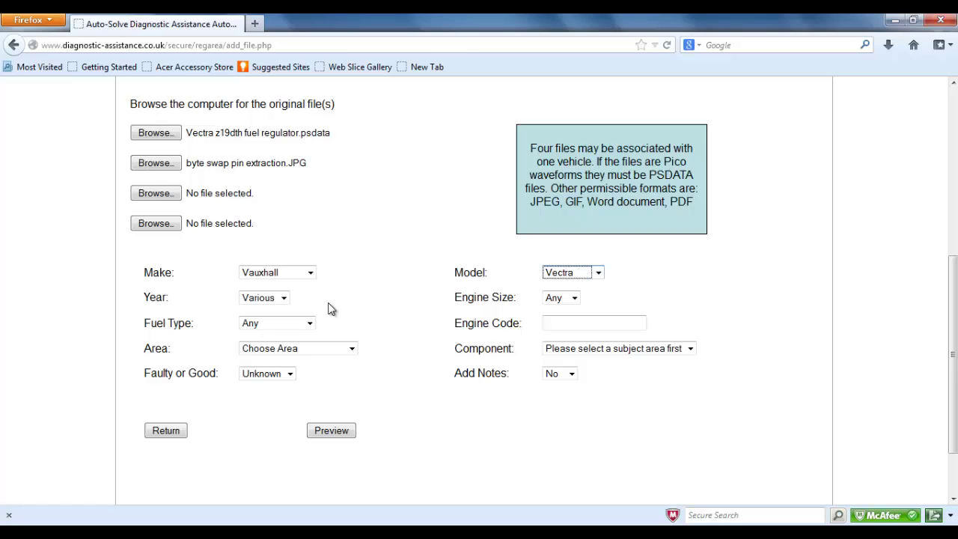
- Set the year to 2010, engine size to 1900 and fuel type to Diesel
click(284, 299)
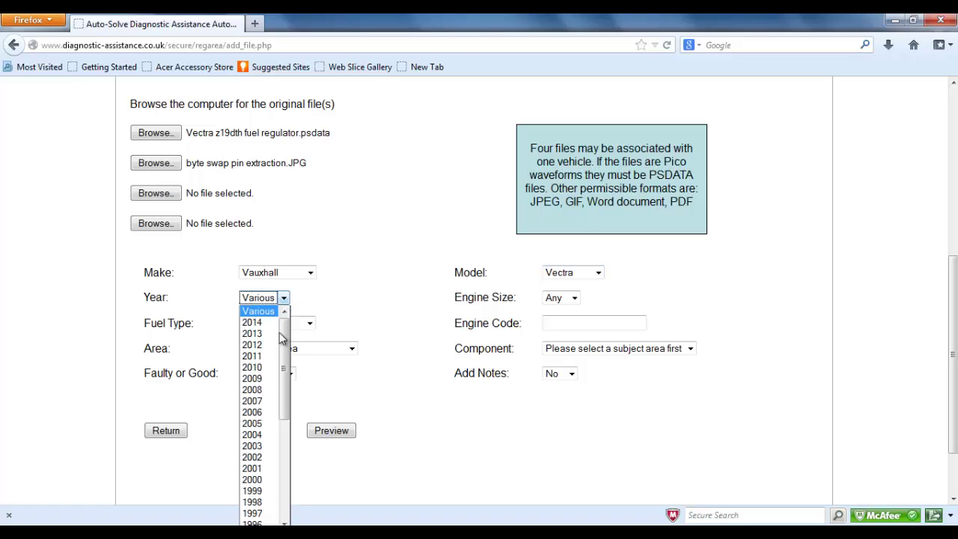
click(278, 374)
click(574, 298)
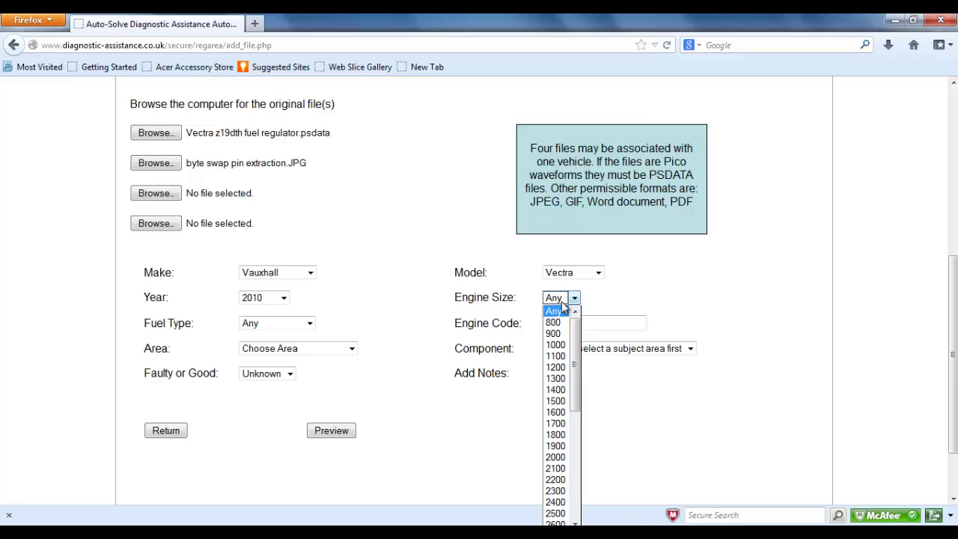
click(553, 445)
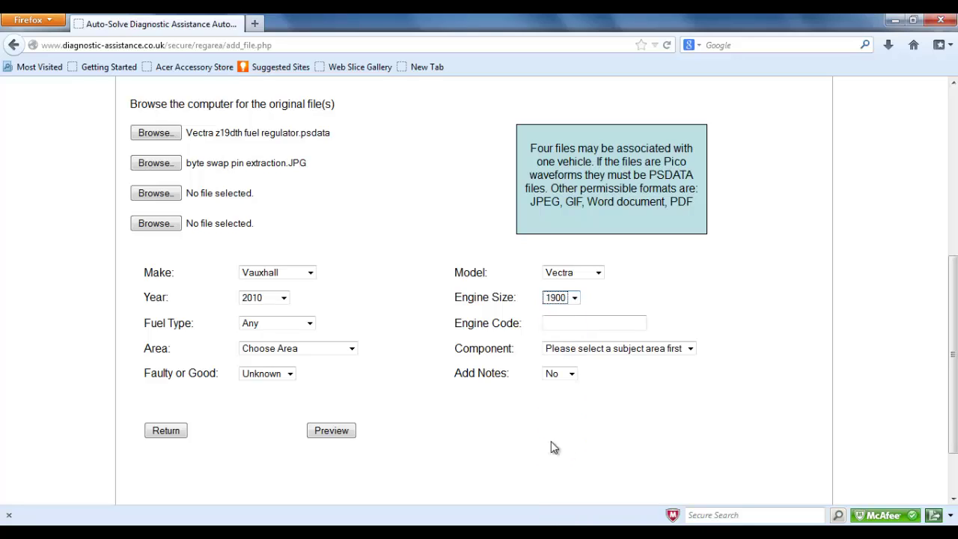
click(305, 327)
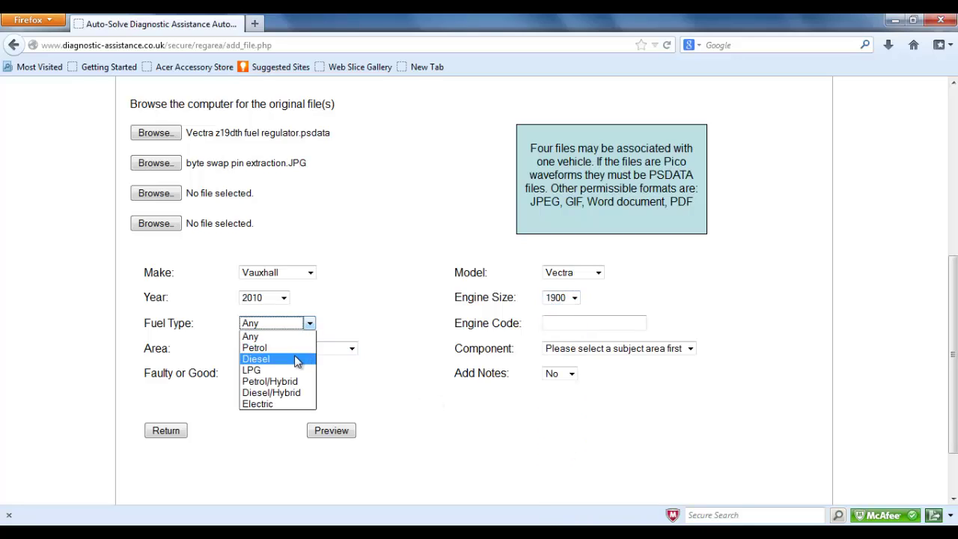
click(299, 357)
- Enter engine code Z19DTH and set the area to Engine/Management
click(616, 322)
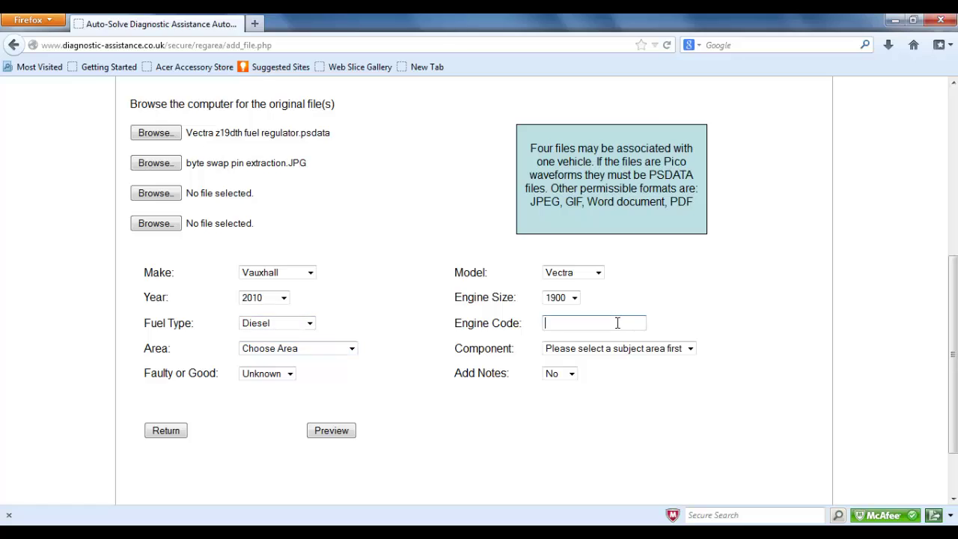
text(Z19DTH)
key(Tab)
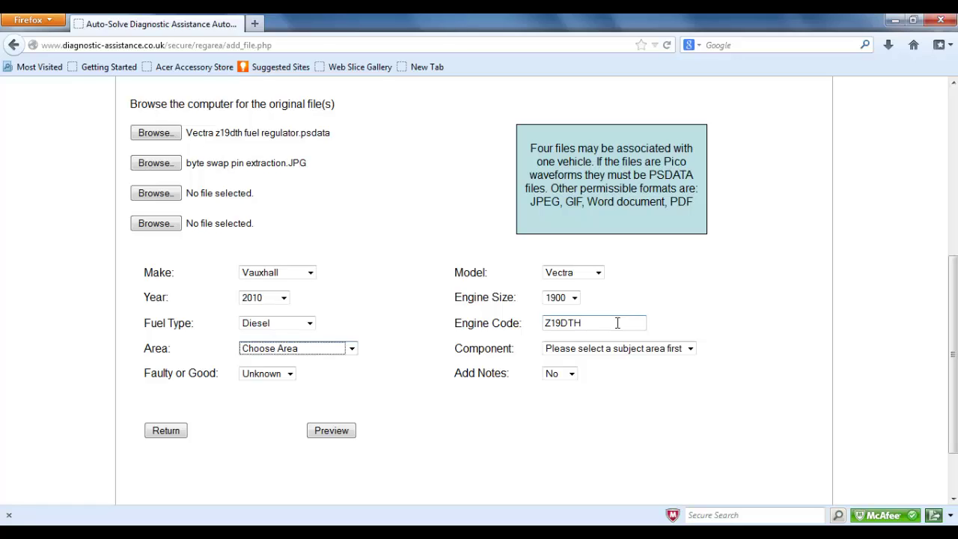
key(Down)
key(Down)
key(Down)
key(Down)
key(Down)
key(Down)
key(Down)
key(Up)
- Choose Fuel Rail Pressure Control Solenoid as the component and mark it Faulty
key(Tab)
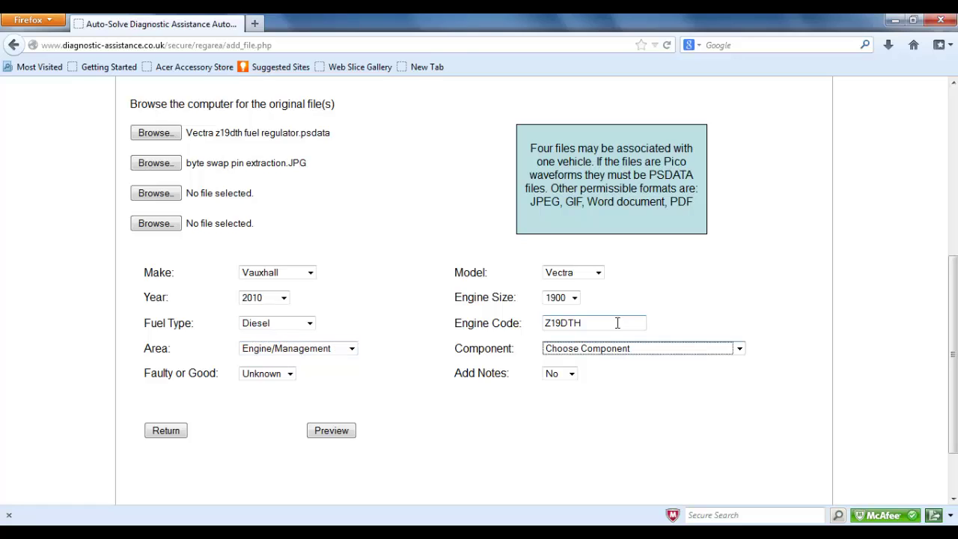
key(Down)
key(Down)
key(Down)
key(Down)
key(Down)
key(Down)
key(Down)
click(739, 348)
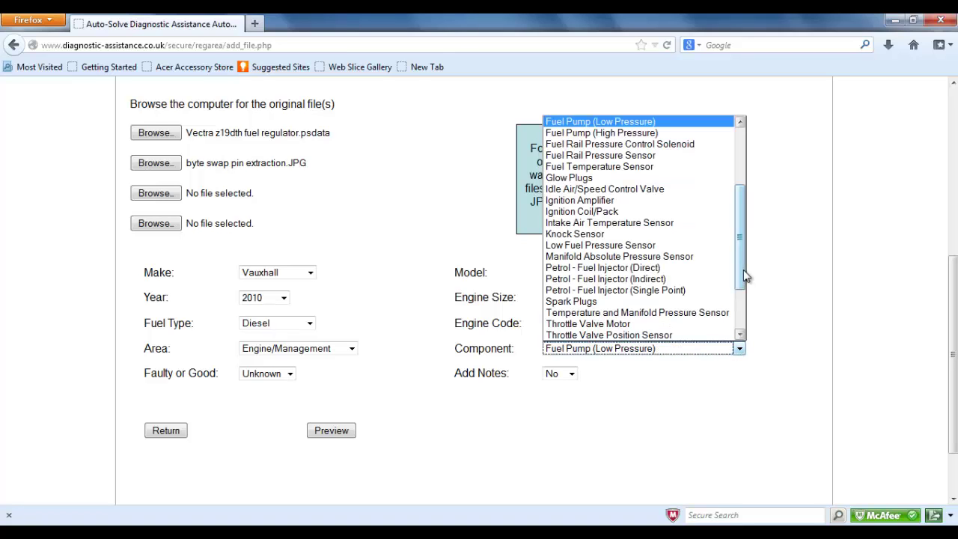
drag(742, 269, 743, 230)
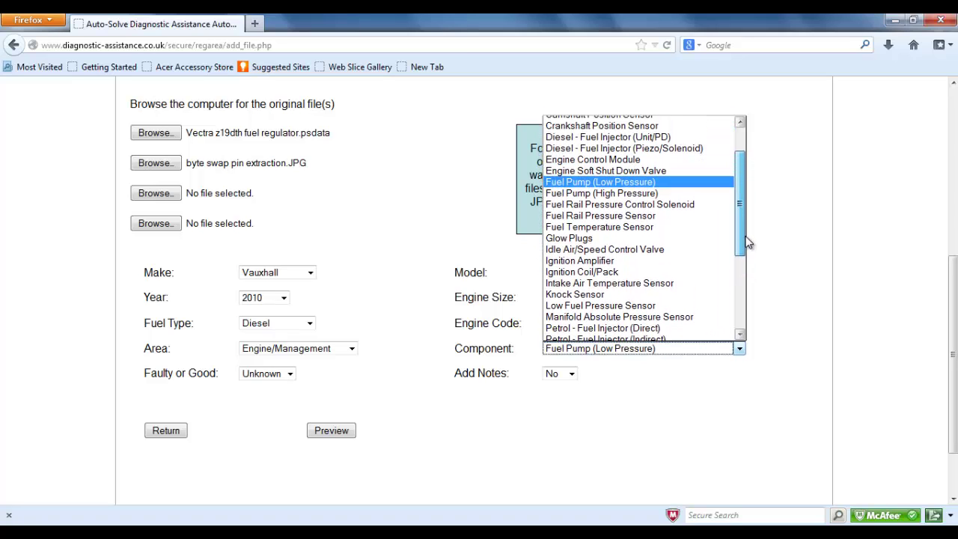
click(686, 204)
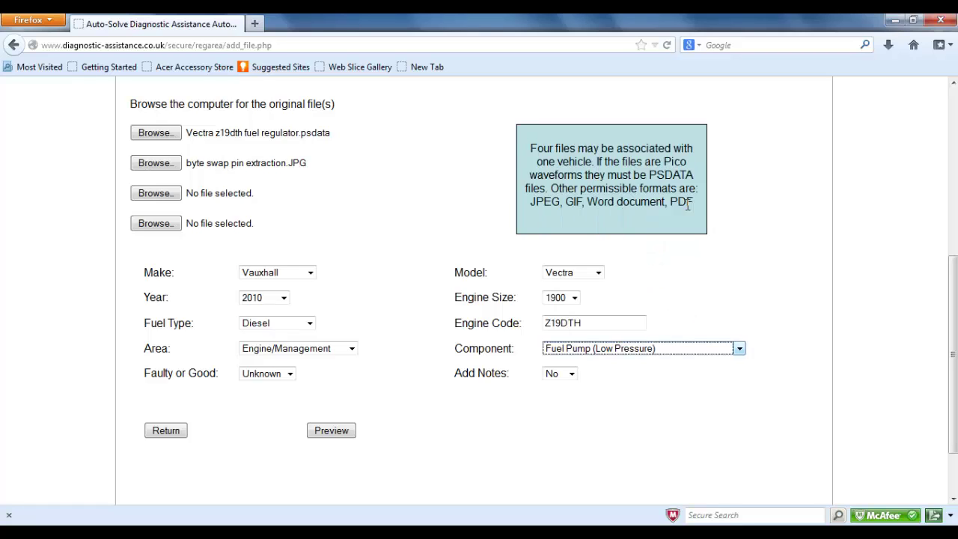
click(263, 375)
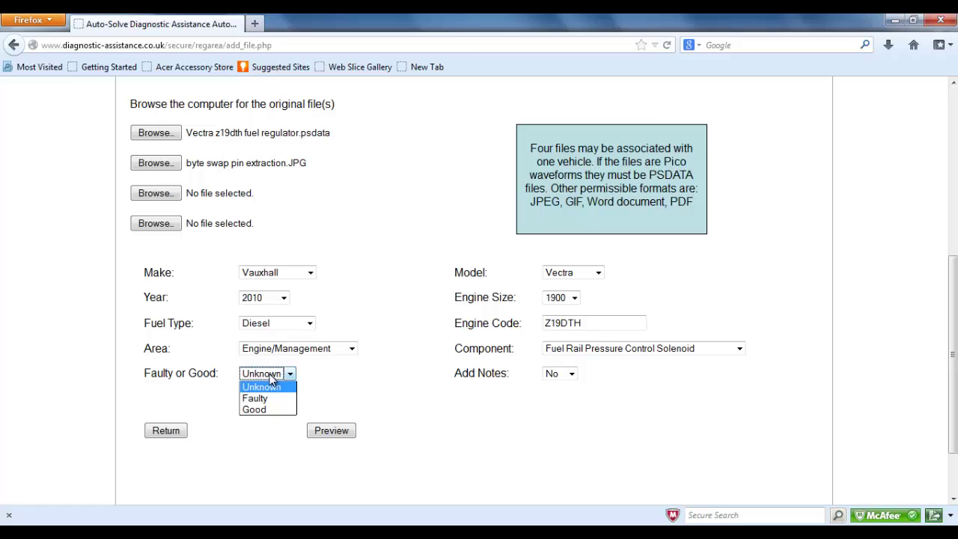
click(274, 397)
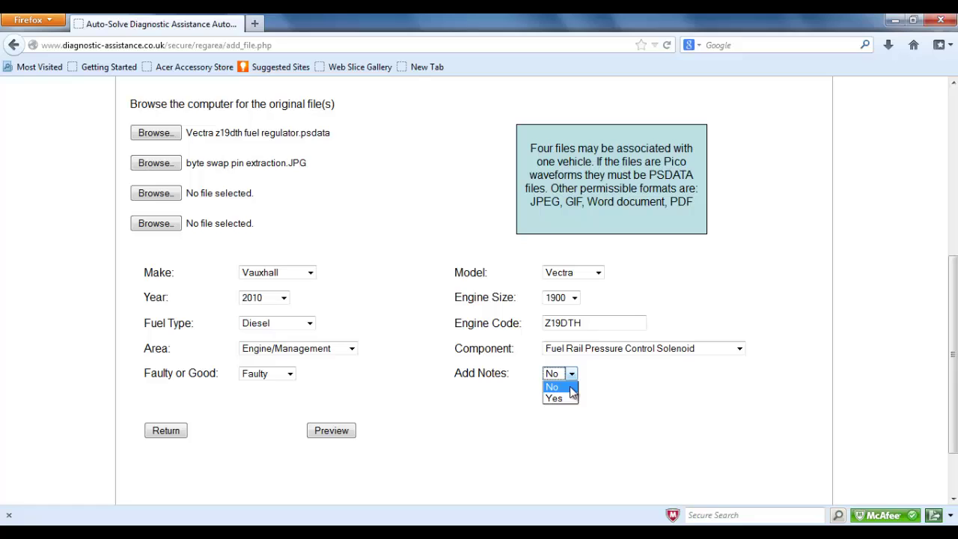
- Set Add Notes to Yes and note the vehicle stuttered and cut out at 2345 rpm
click(570, 398)
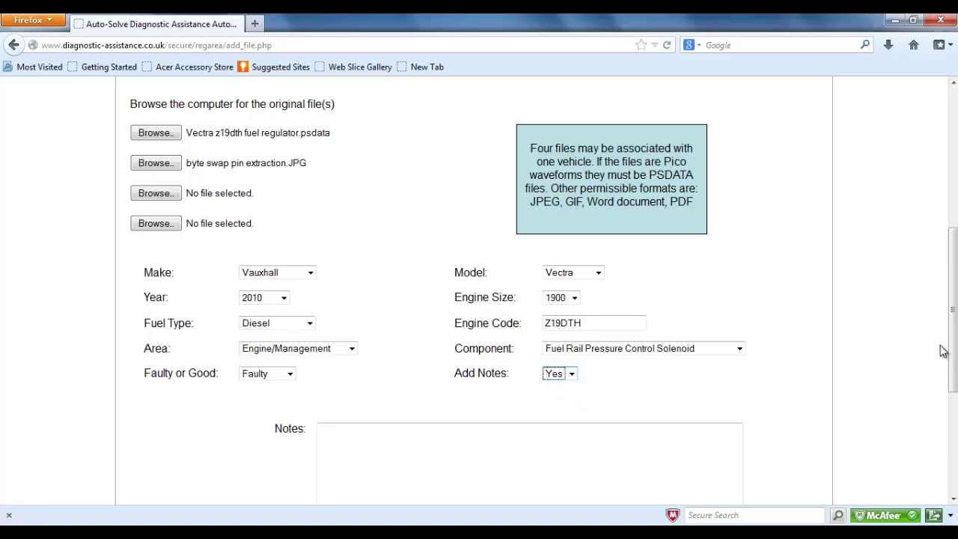
drag(953, 361, 953, 412)
click(523, 351)
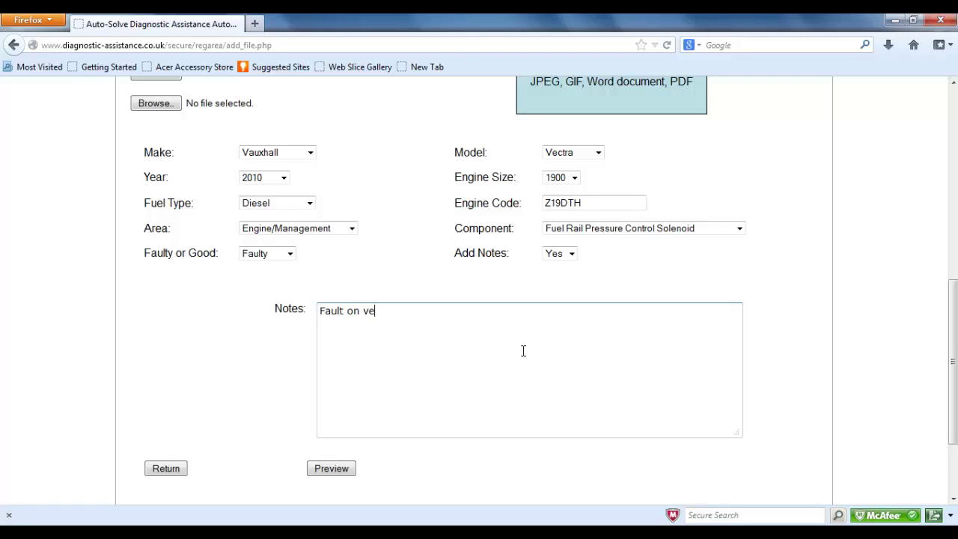
text(hicle was that when driven a)
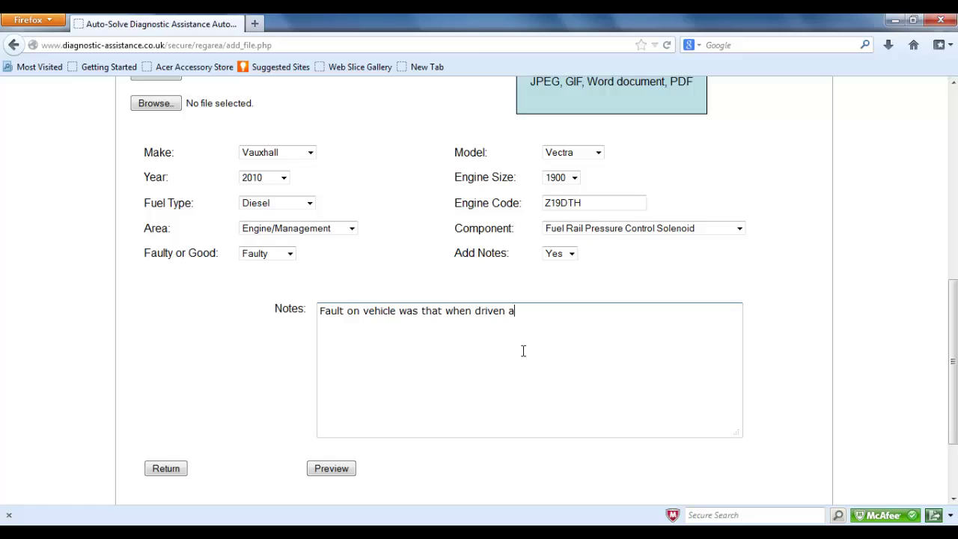
text(t 2345 rpm vehicle st)
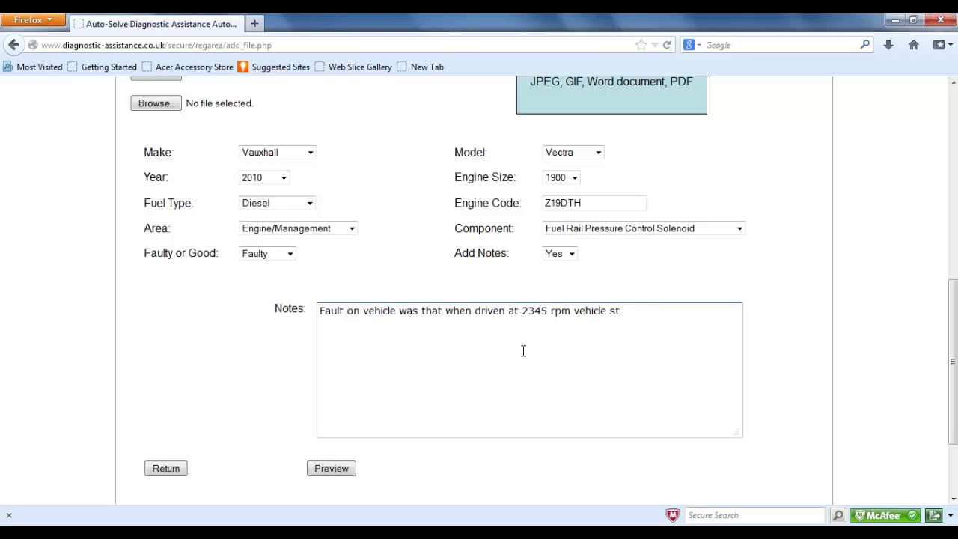
text(uttered, and cut out.)
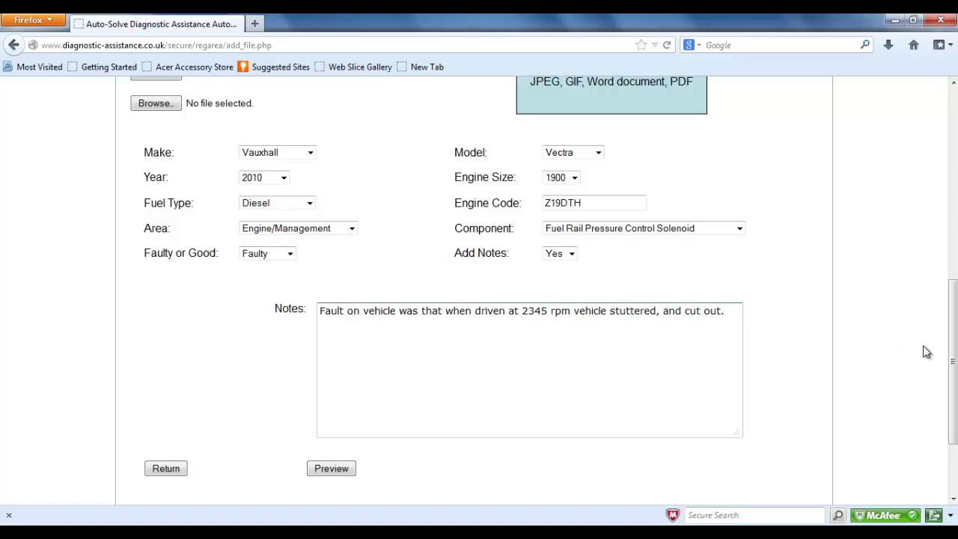
drag(952, 366, 953, 395)
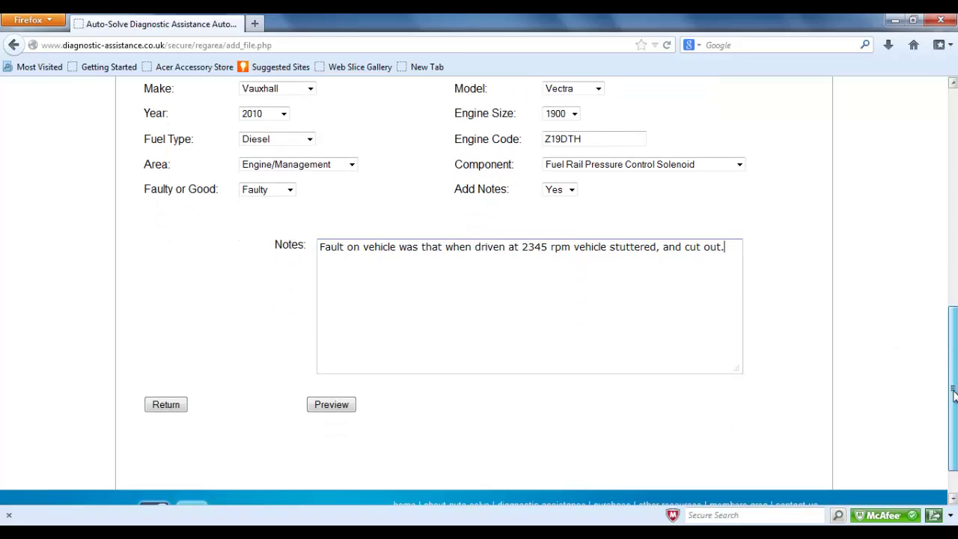
- Preview the Vauxhall Vectra technical file submission and upload it
click(348, 404)
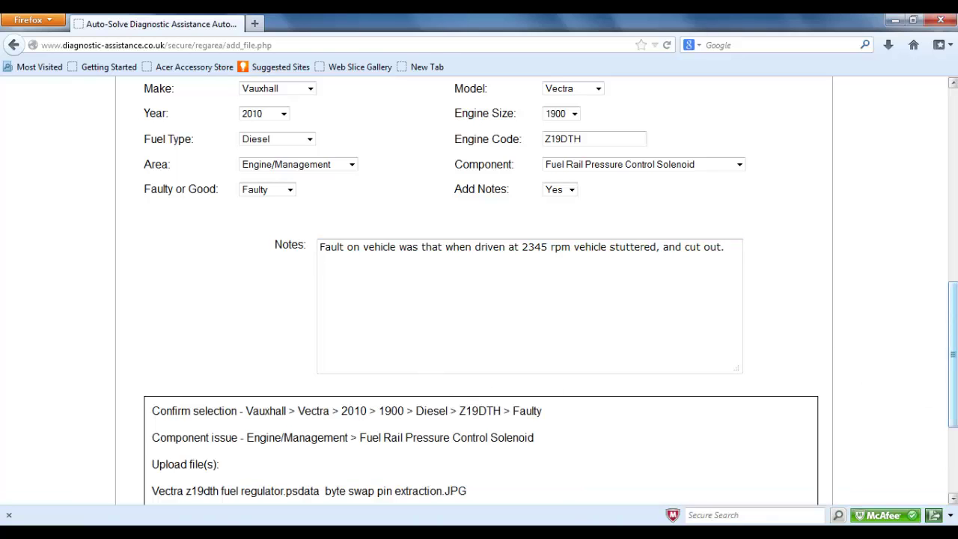
drag(953, 348, 950, 423)
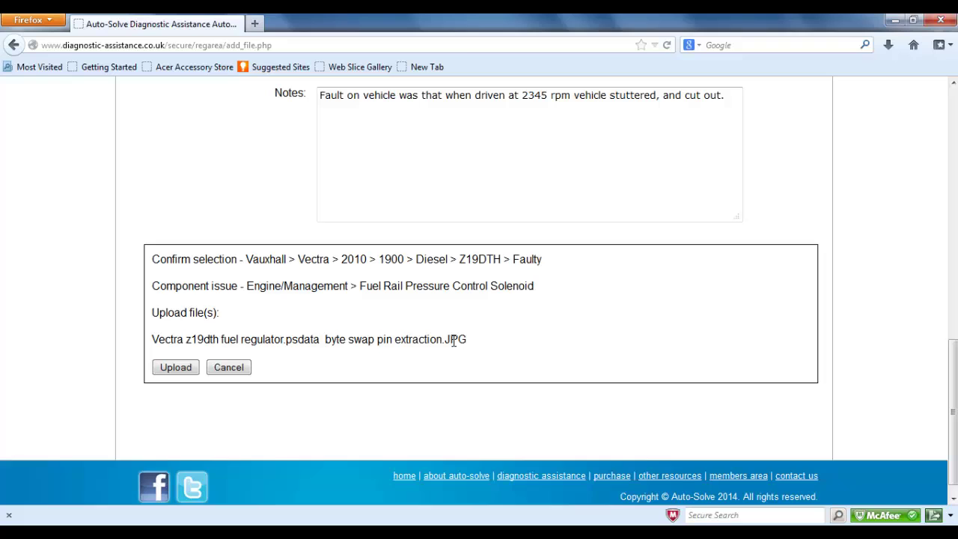
click(176, 367)
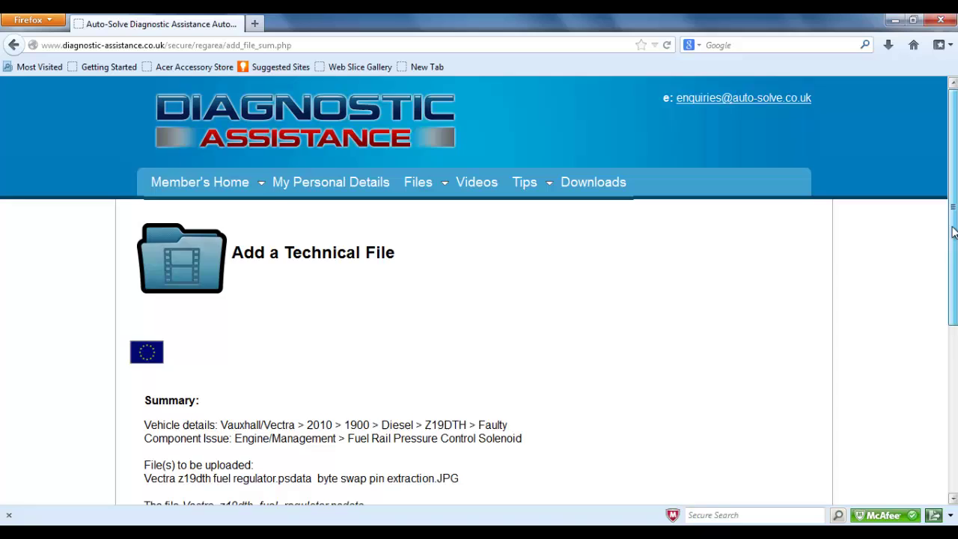
- Return from the upload summary and go back to Member's Home
drag(952, 245, 954, 343)
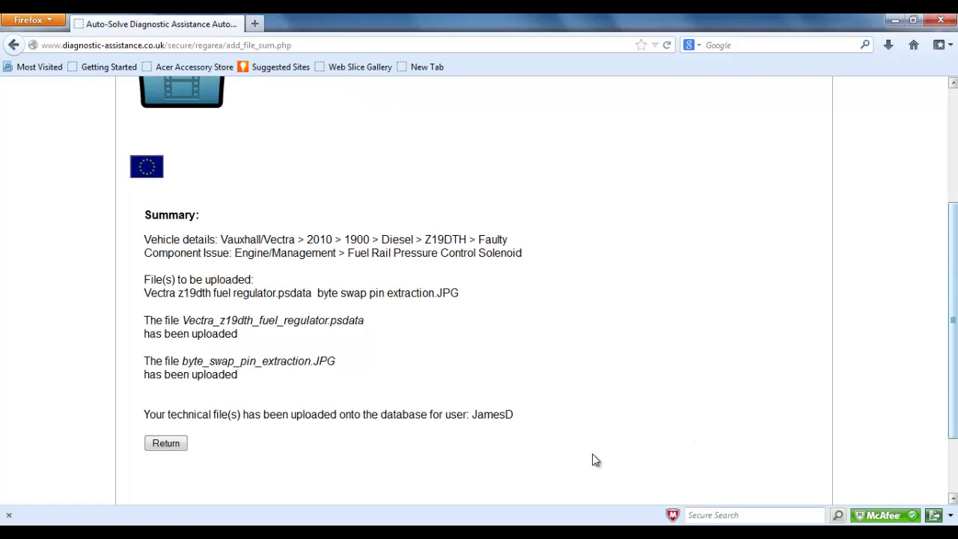
click(167, 443)
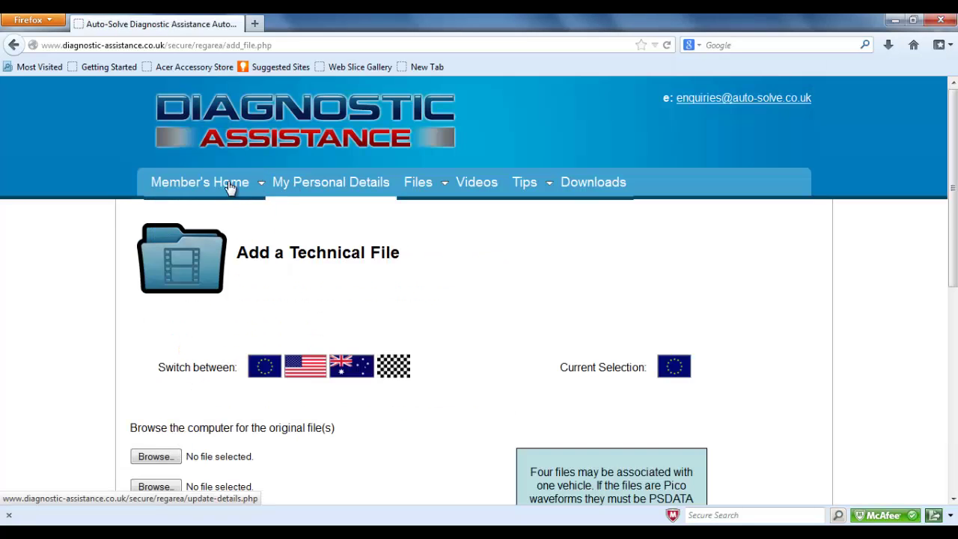
click(224, 187)
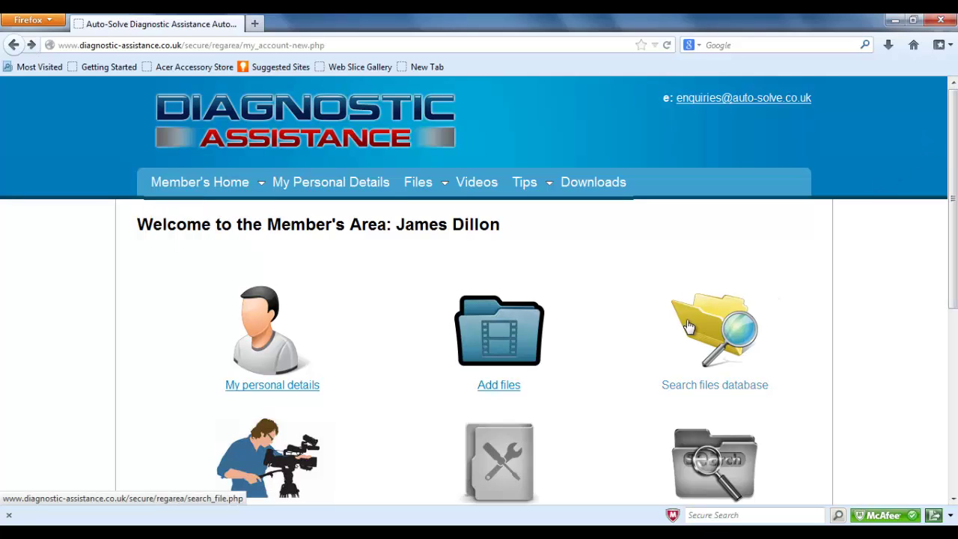
- Open the Search Technical Files Database page and scroll down to its search buttons
click(715, 392)
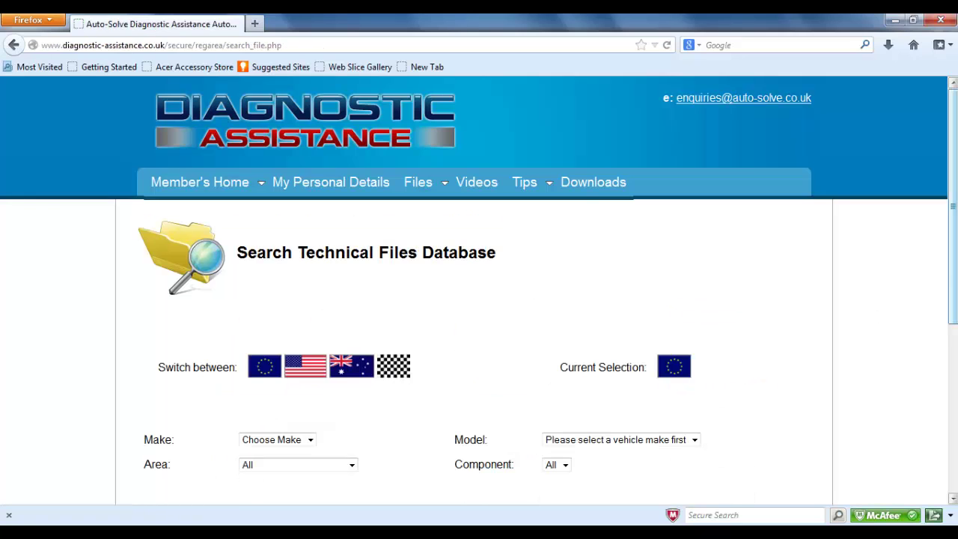
drag(955, 272, 955, 346)
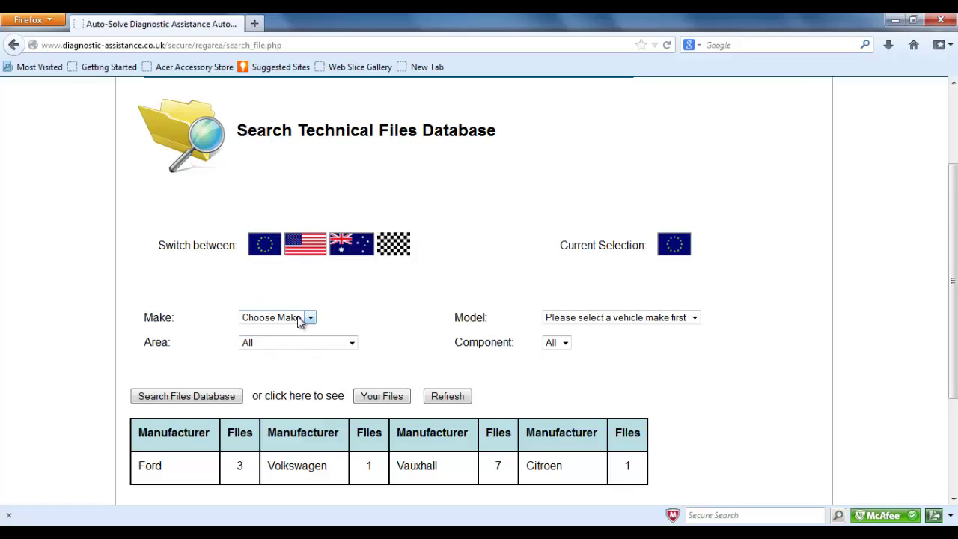
click(383, 396)
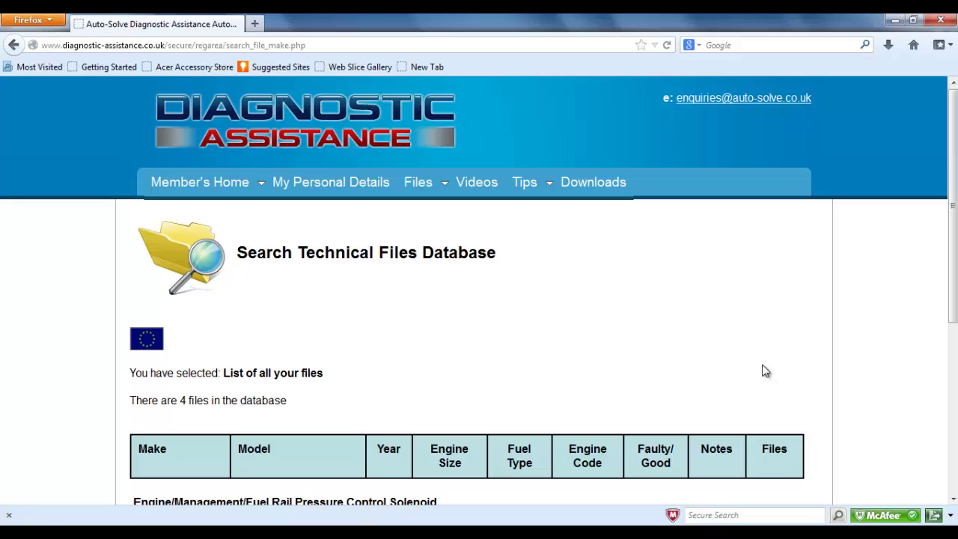
drag(956, 250, 950, 335)
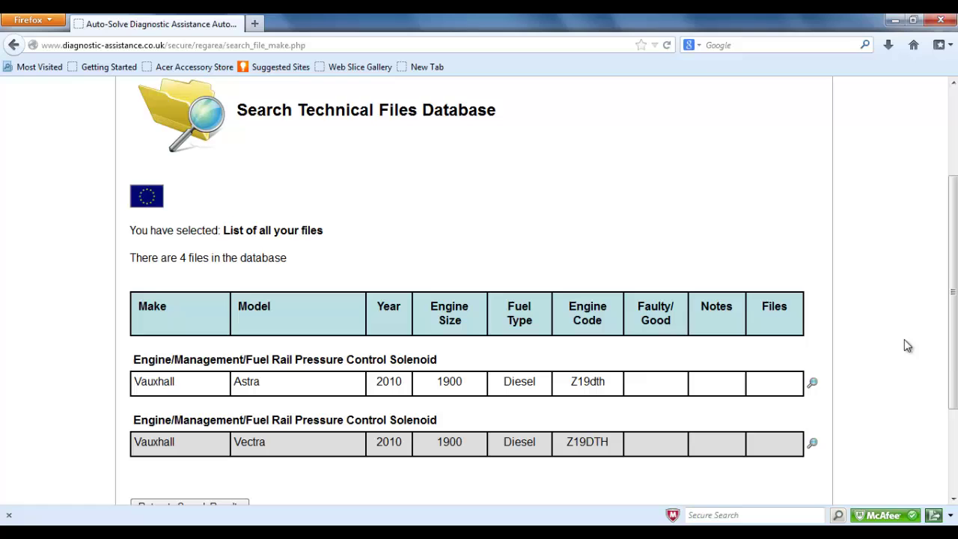
drag(954, 370, 954, 409)
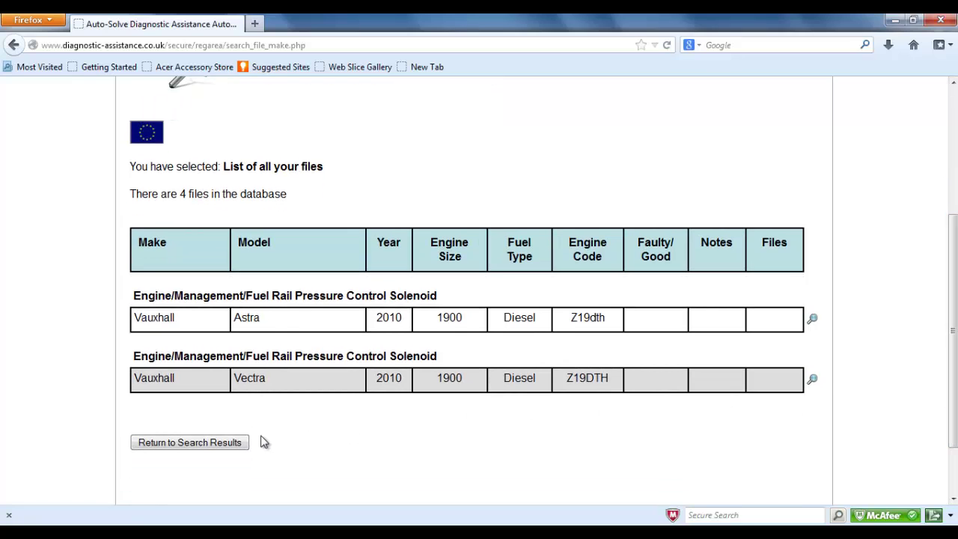
click(219, 443)
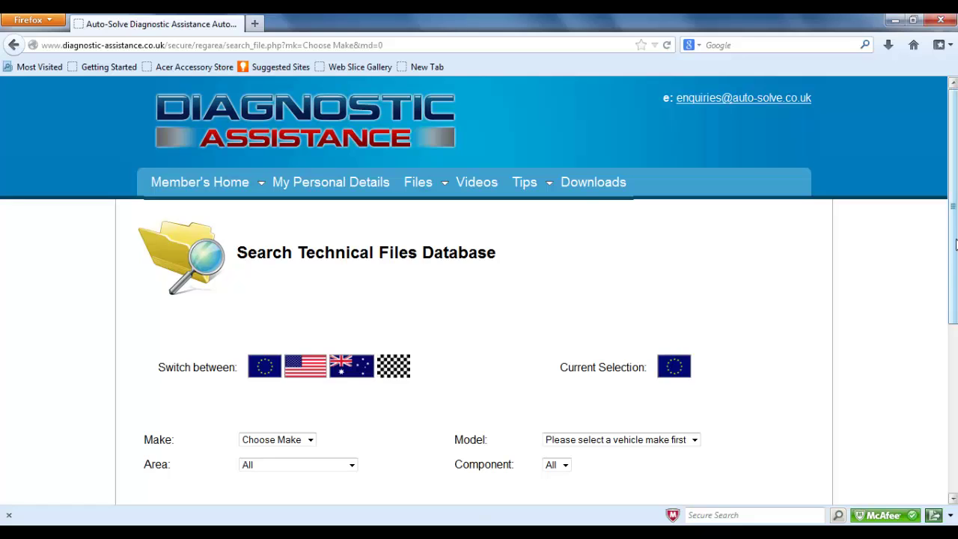
- Search the files database for Vauxhall Vectra and scroll to the results table
scroll(935, 299, down, 5)
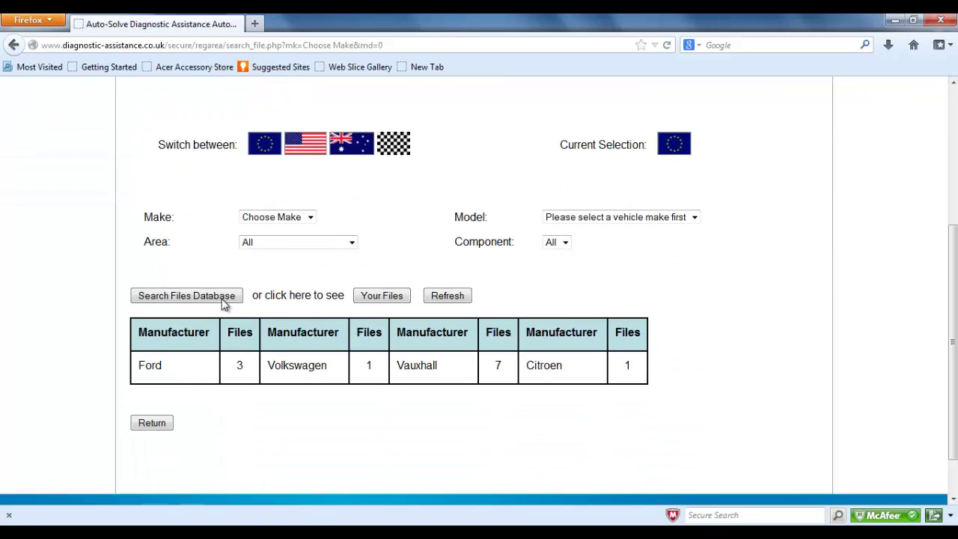
click(309, 217)
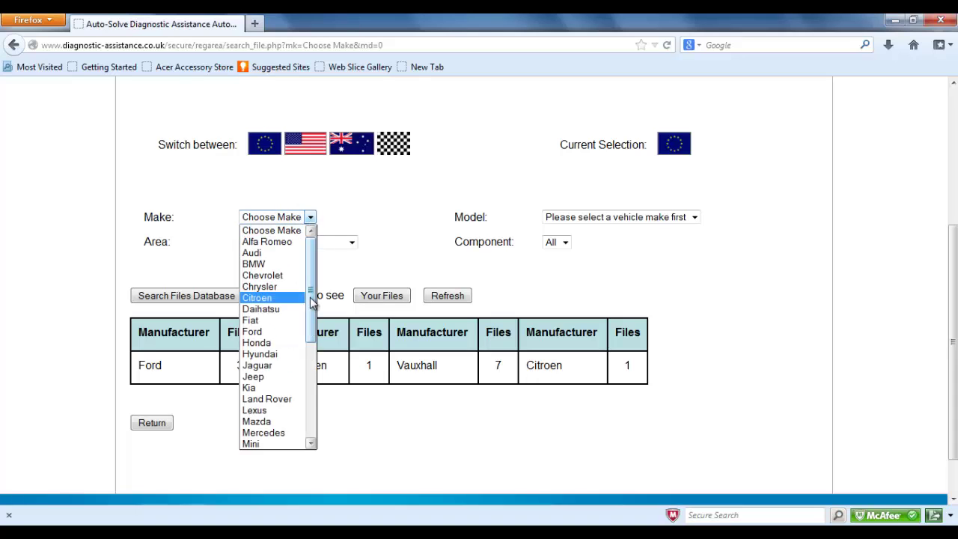
drag(310, 297, 313, 420)
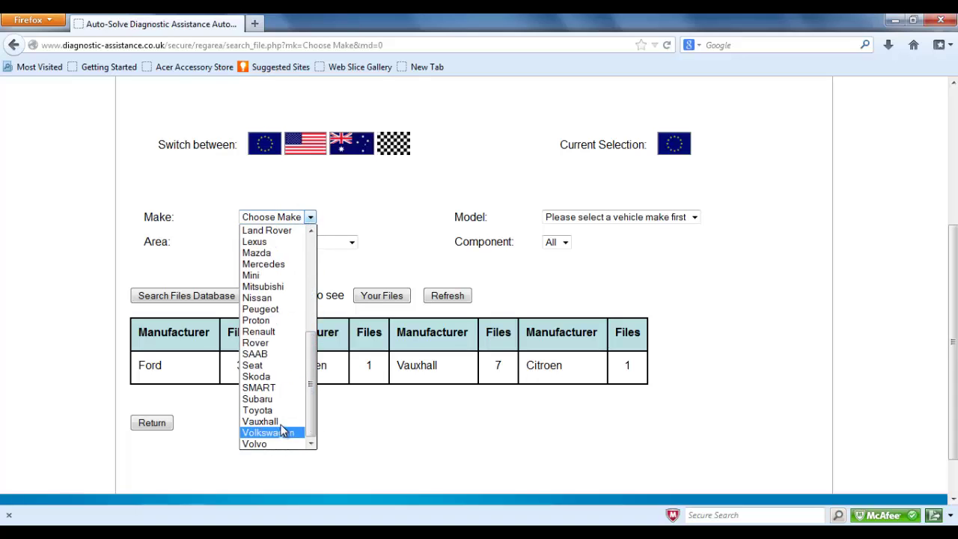
click(282, 422)
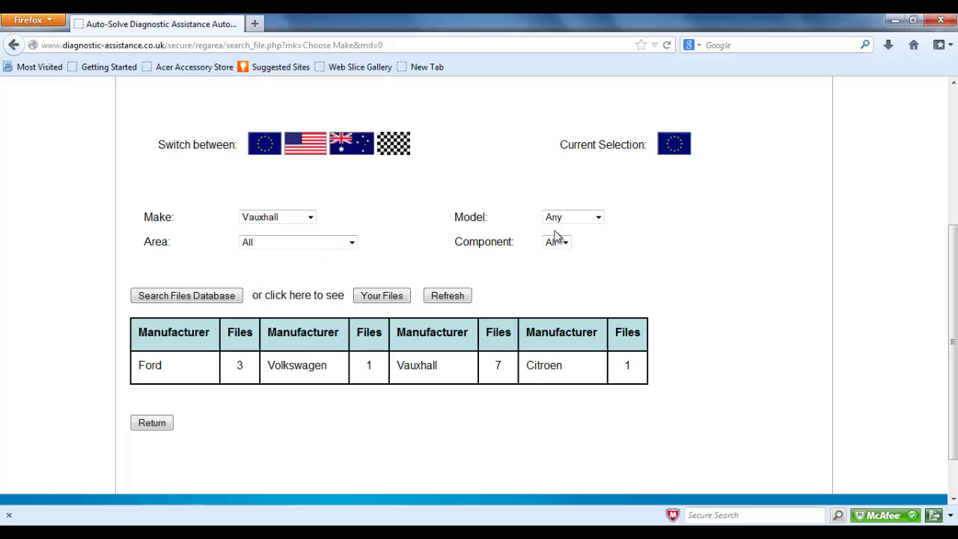
click(597, 218)
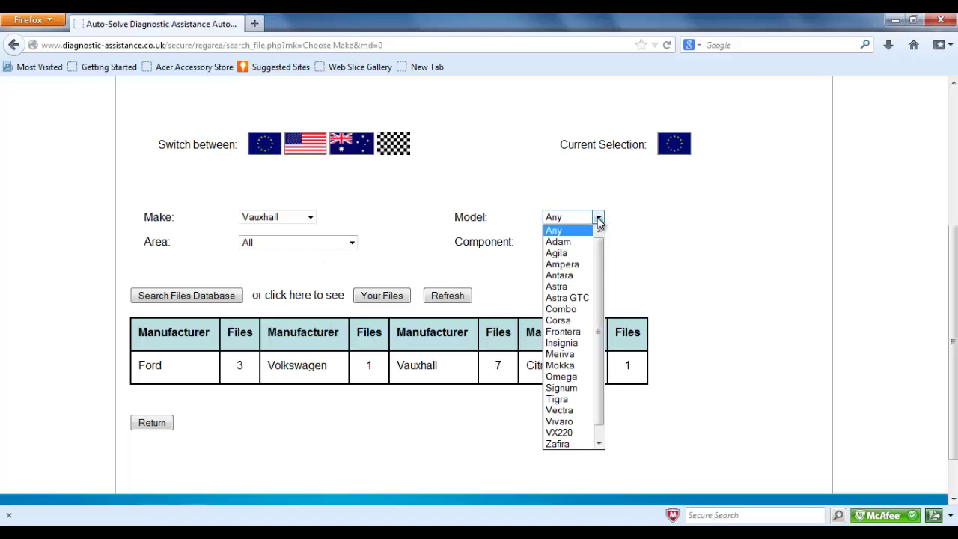
key(Escape)
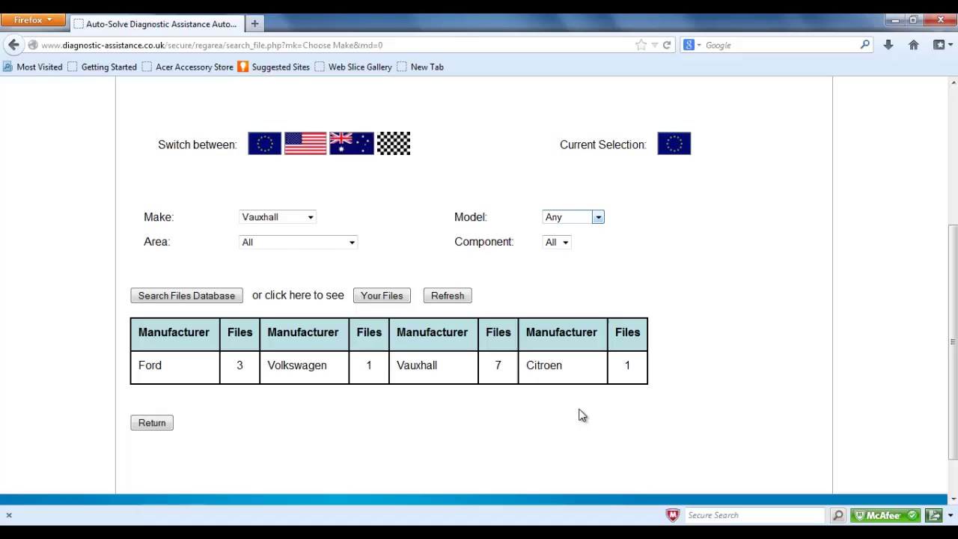
click(229, 295)
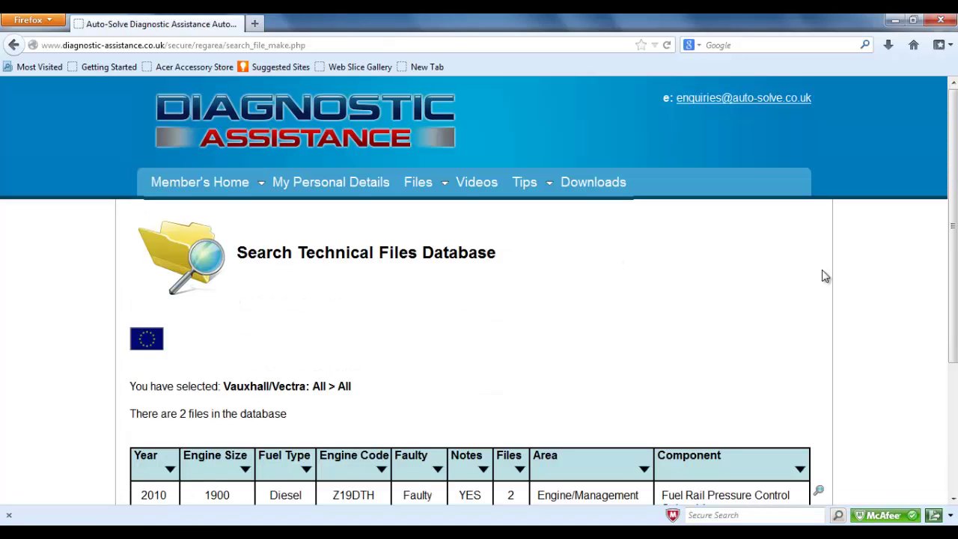
scroll(823, 275, down, 2)
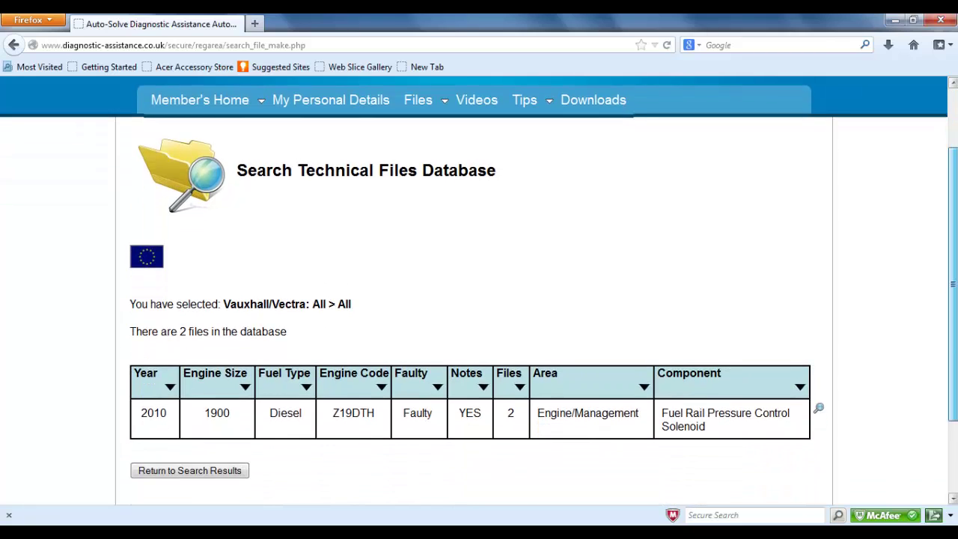
scroll(479, 284, down, 1)
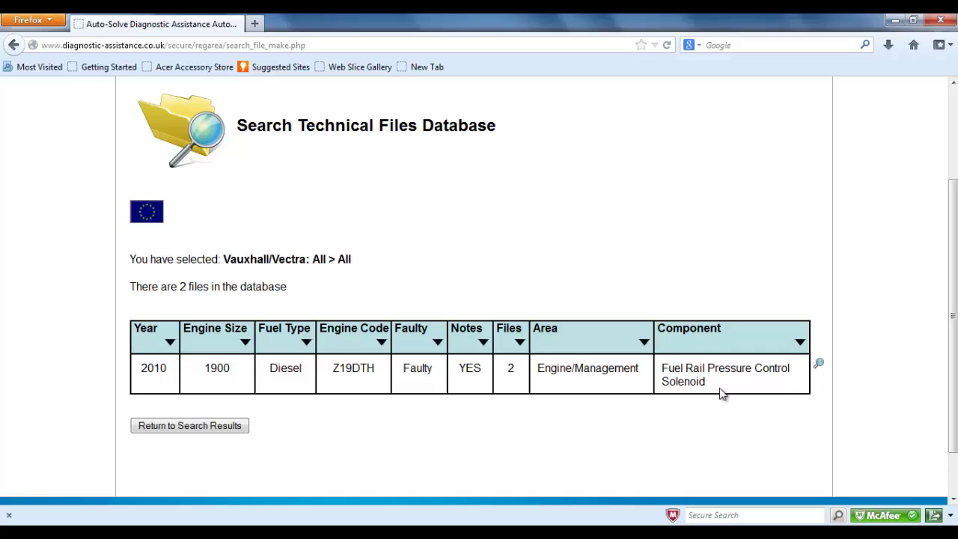
- Open the Vectra Z19DTH file's details and try launching its fuel regulator waveform, then cancel
click(819, 369)
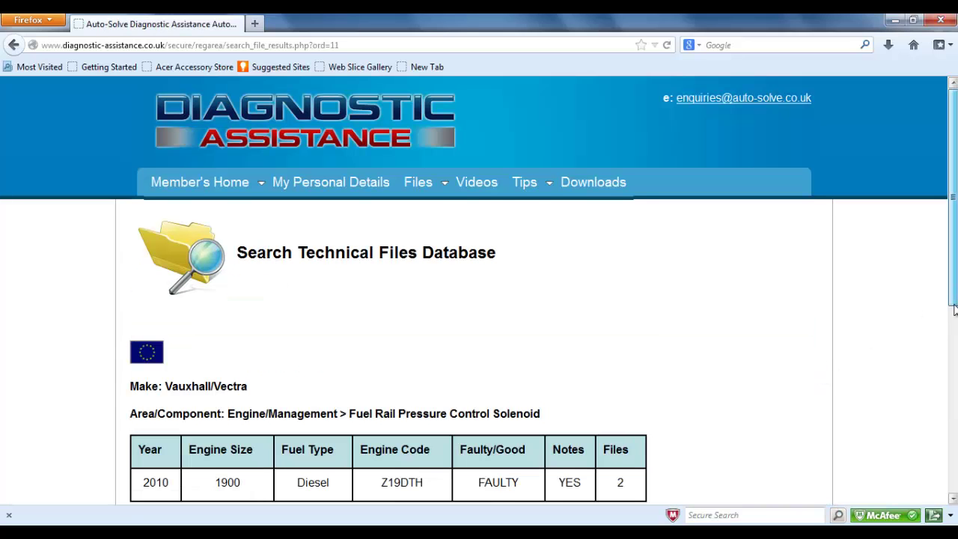
drag(956, 273, 955, 401)
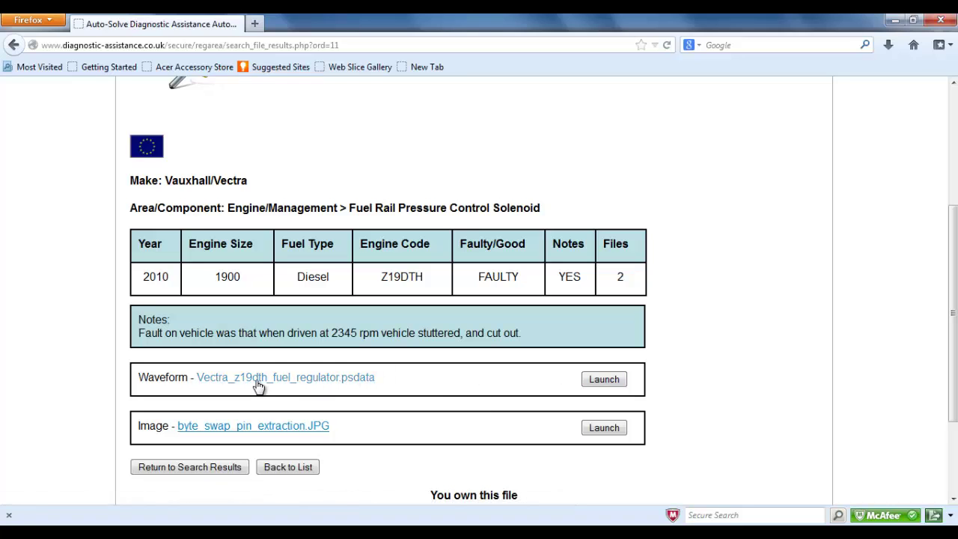
click(596, 383)
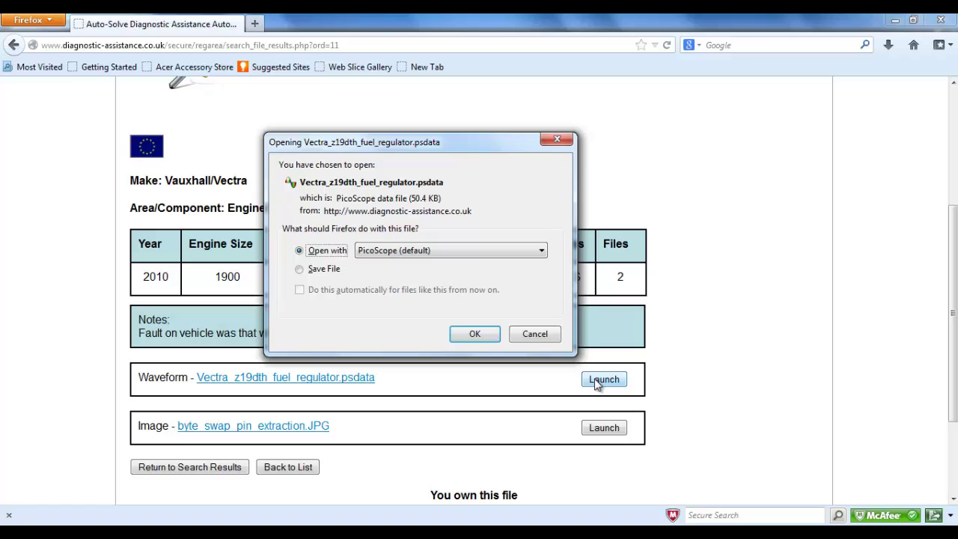
click(531, 335)
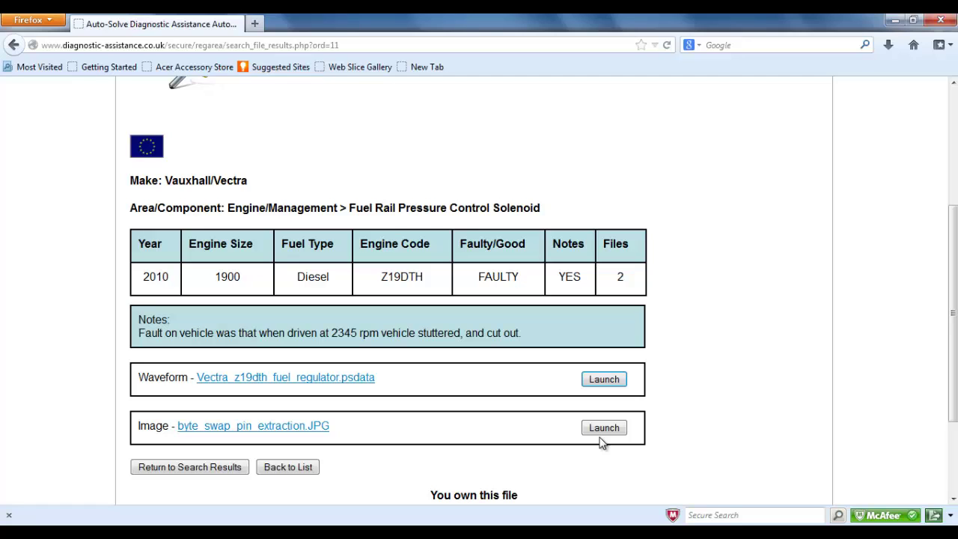
- Go back via Back to List and Member's Home to the Search Technical Tips Database form
click(305, 468)
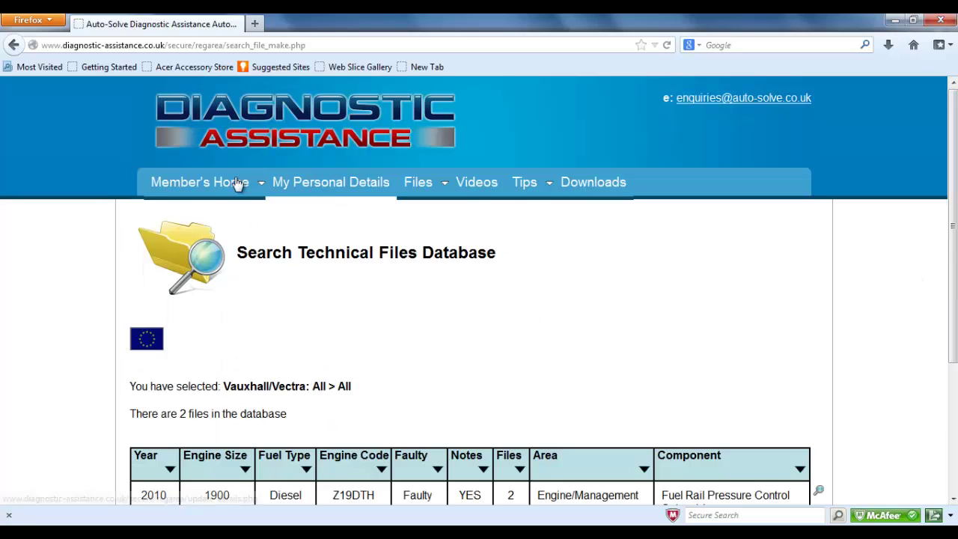
click(202, 183)
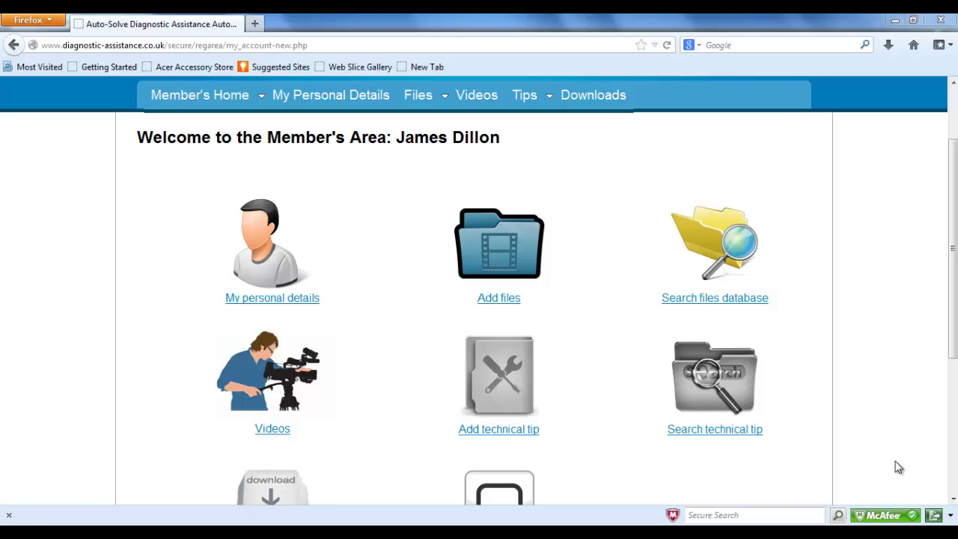
click(681, 431)
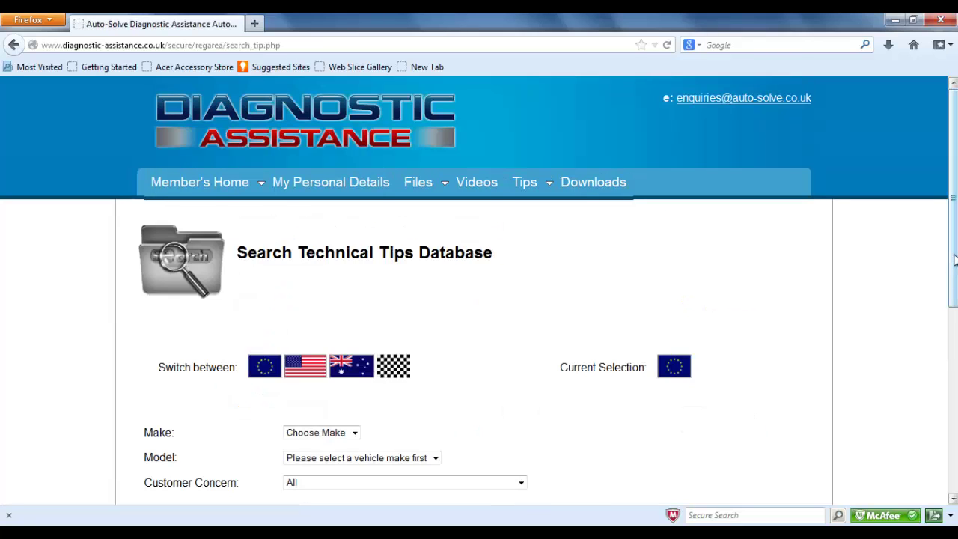
scroll(950, 292, down, 1)
scroll(950, 307, down, 1)
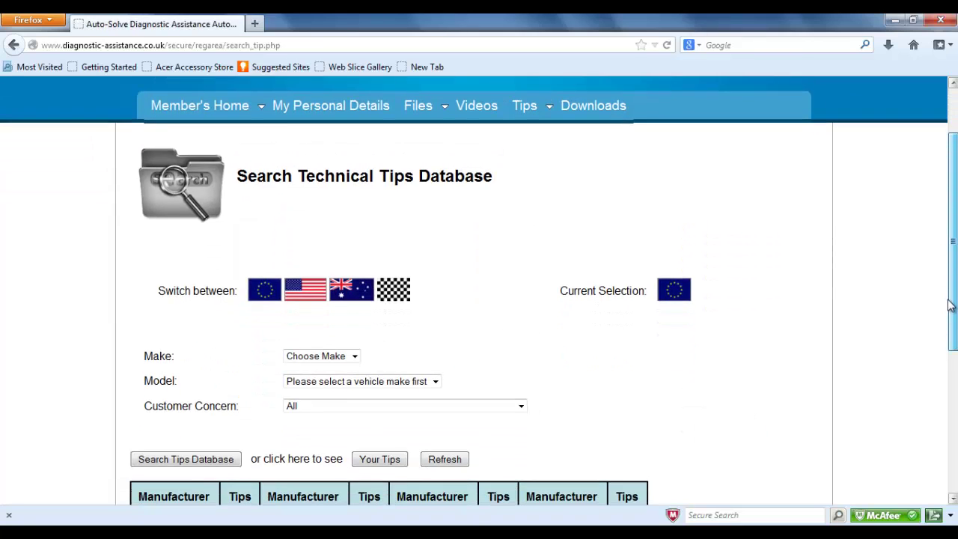
drag(950, 314, 953, 351)
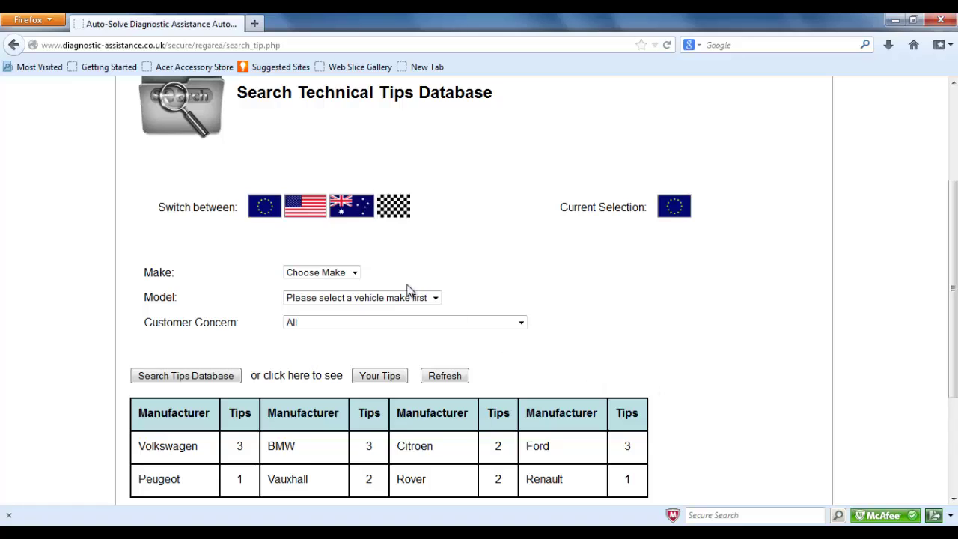
- Pick Volkswagen as the make in the tips search form
click(358, 281)
drag(358, 314, 362, 440)
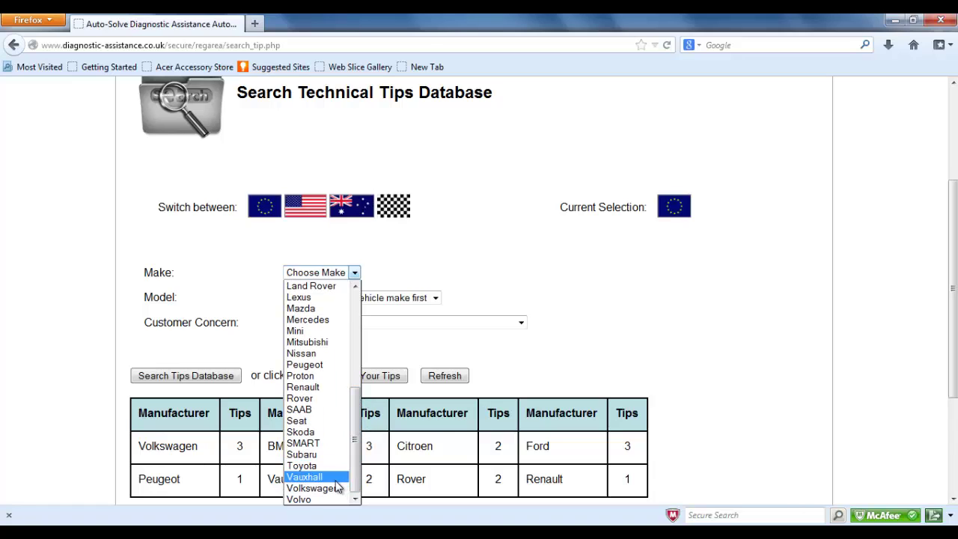
click(293, 494)
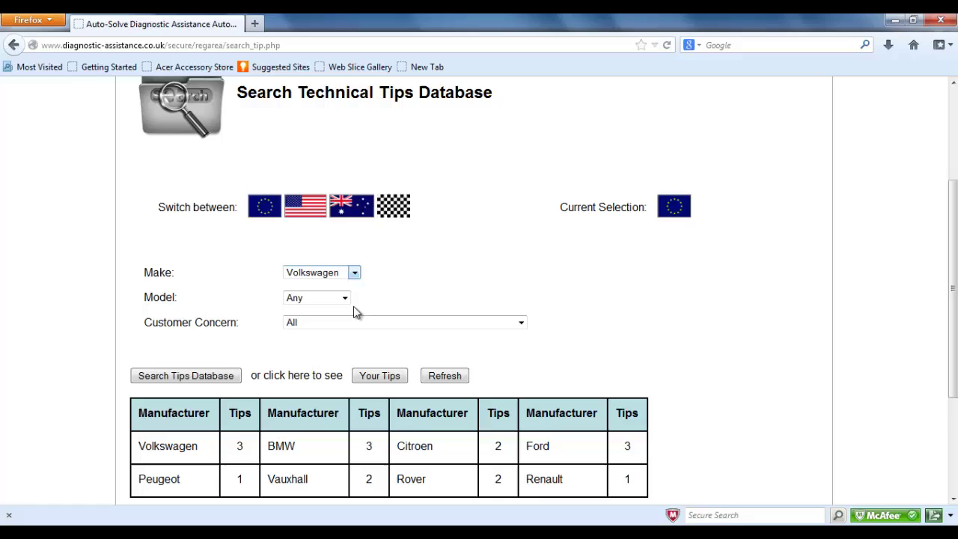
- Search the tips database for Volkswagen and sort the results by year, then fuel type with Petrol first
click(240, 376)
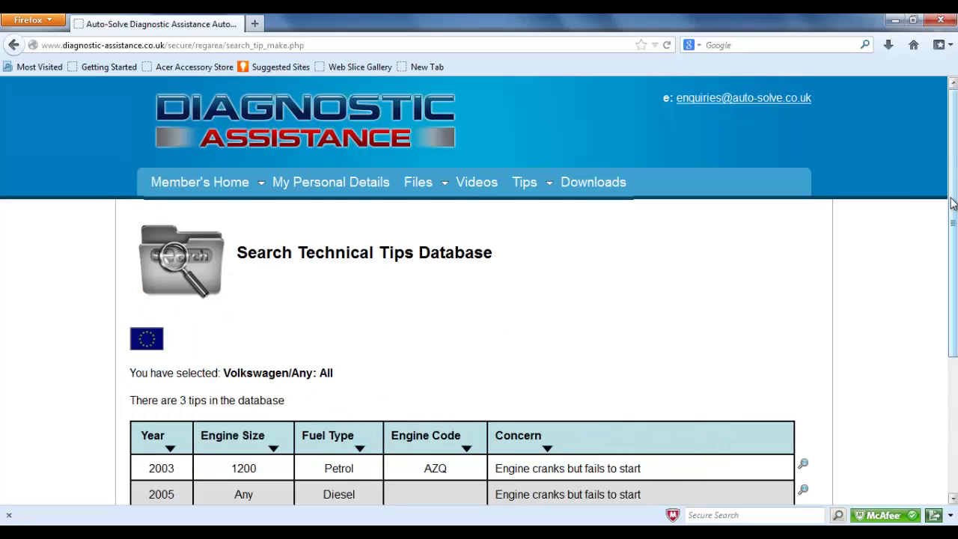
drag(952, 202, 954, 239)
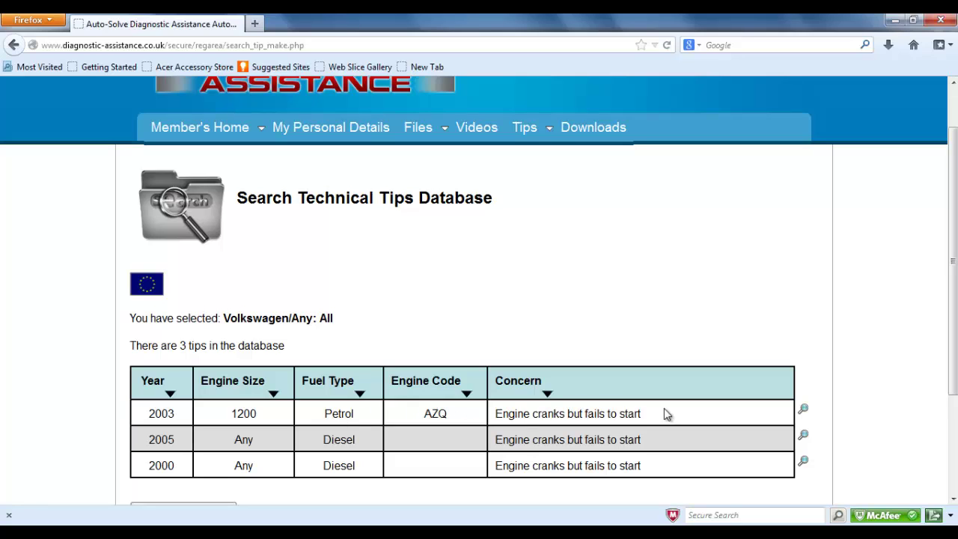
click(171, 395)
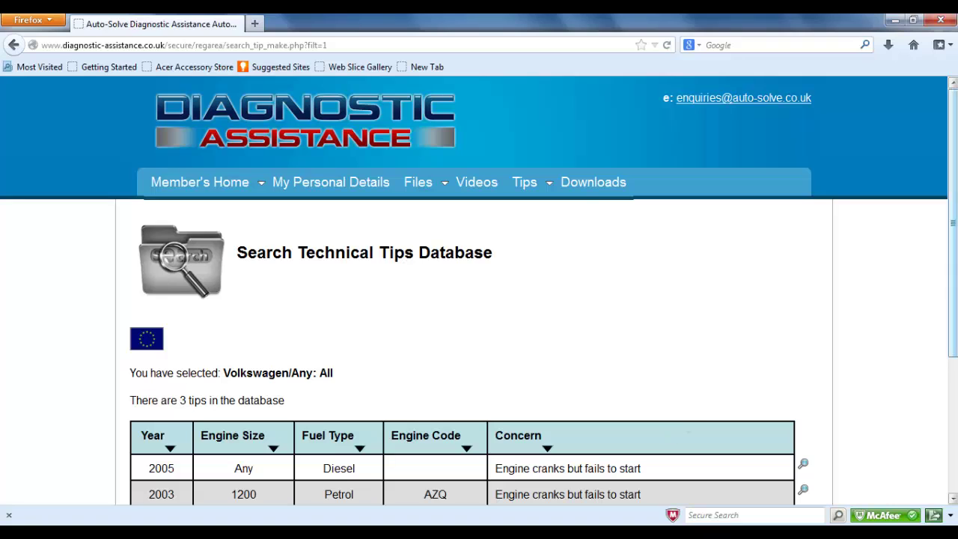
drag(954, 263, 955, 317)
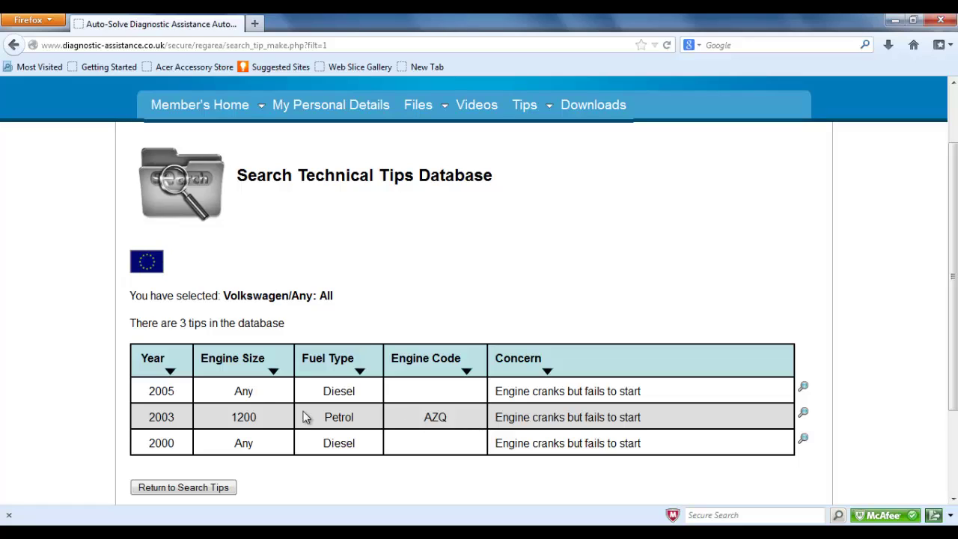
click(361, 378)
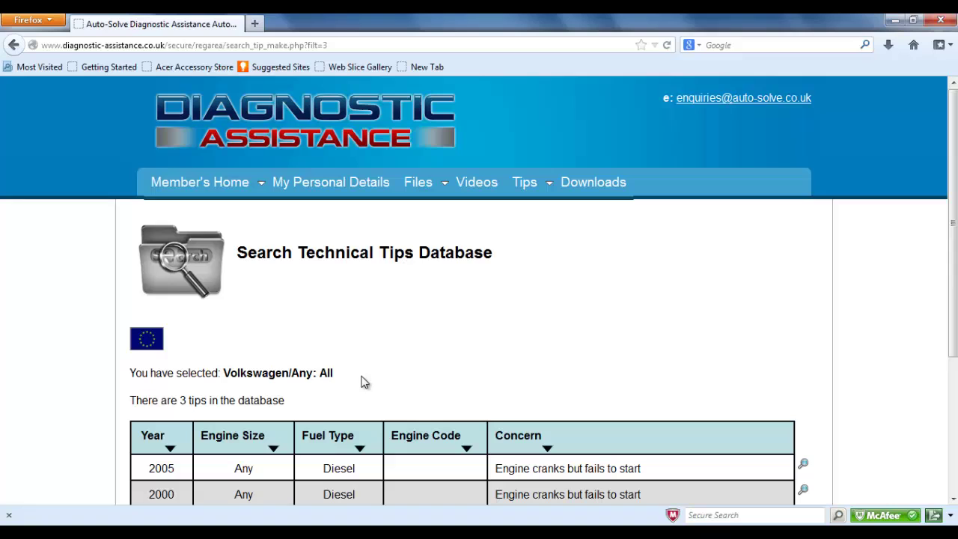
scroll(953, 225, down, 2)
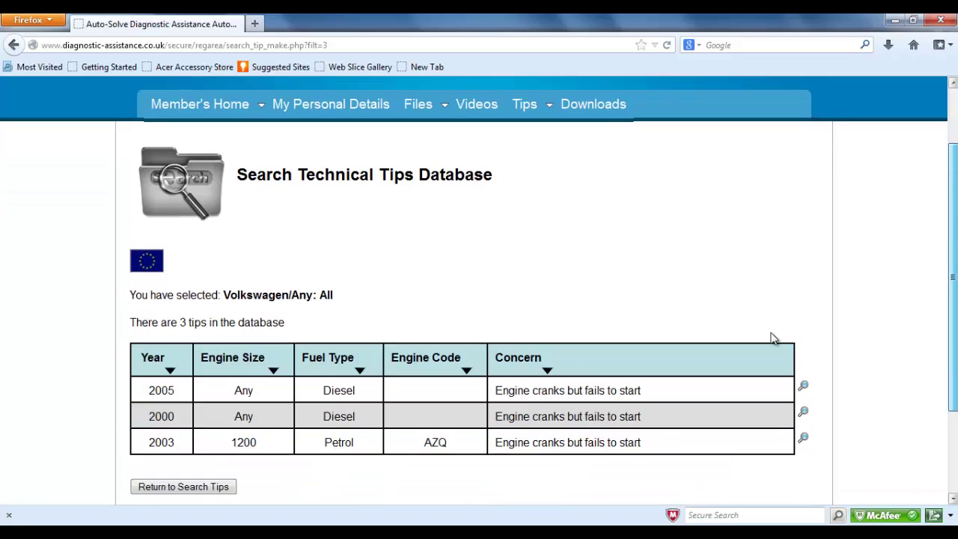
scroll(773, 338, down, 1)
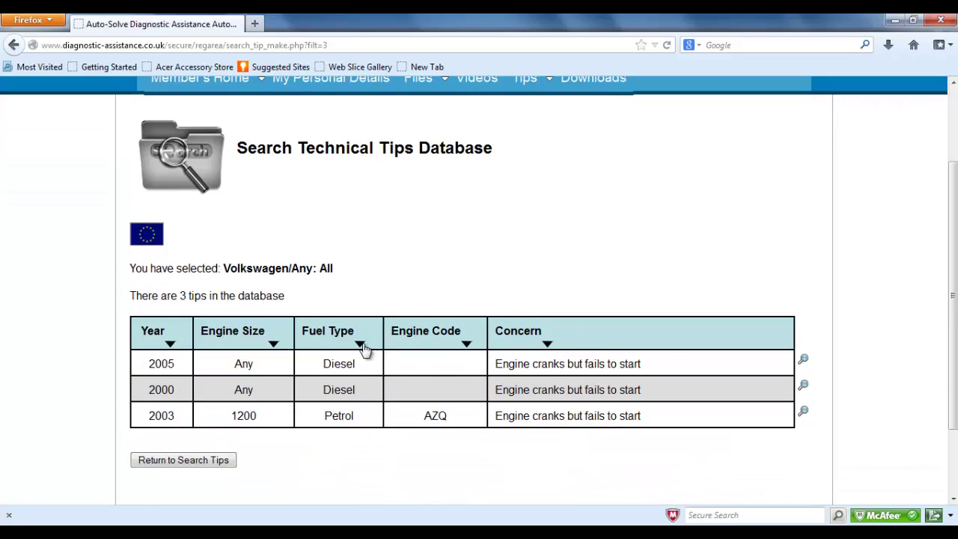
click(362, 345)
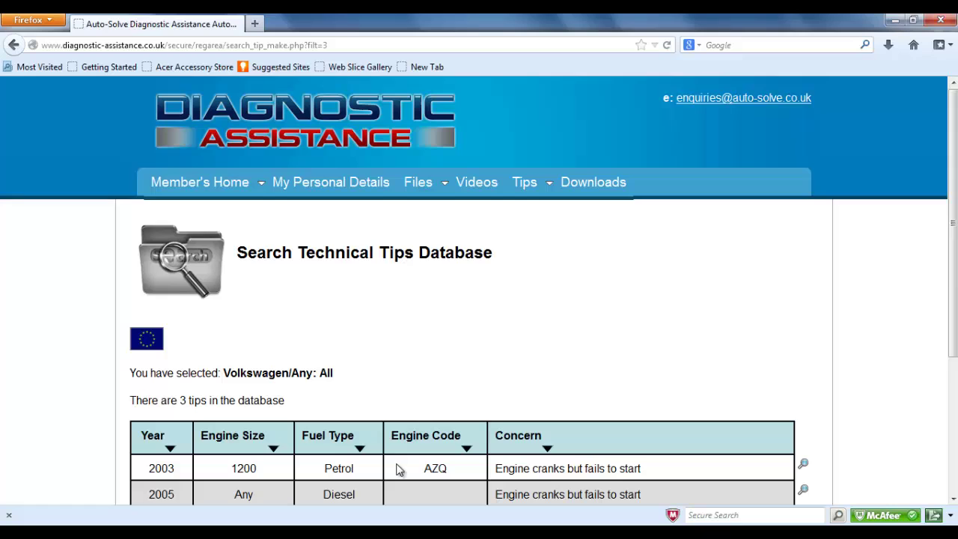
- Read the 2003 Polo 1200 Petrol AZQ tip on camshaft timing cut-outs, then return to the search
click(805, 469)
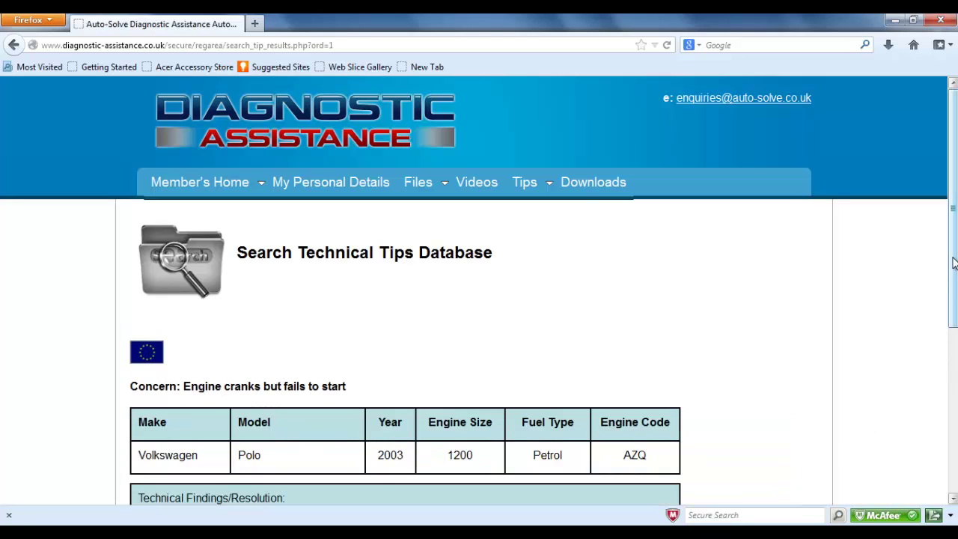
drag(953, 262, 950, 355)
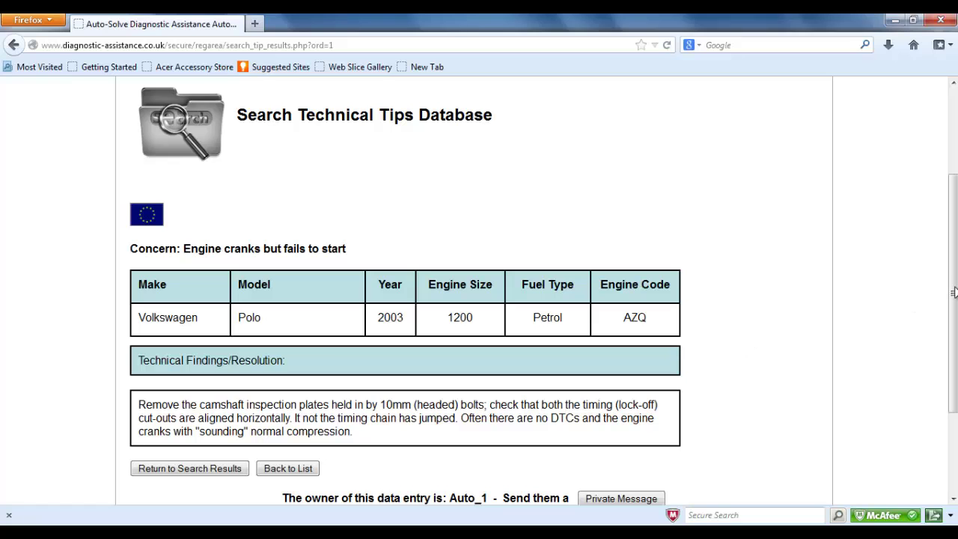
drag(954, 290, 953, 316)
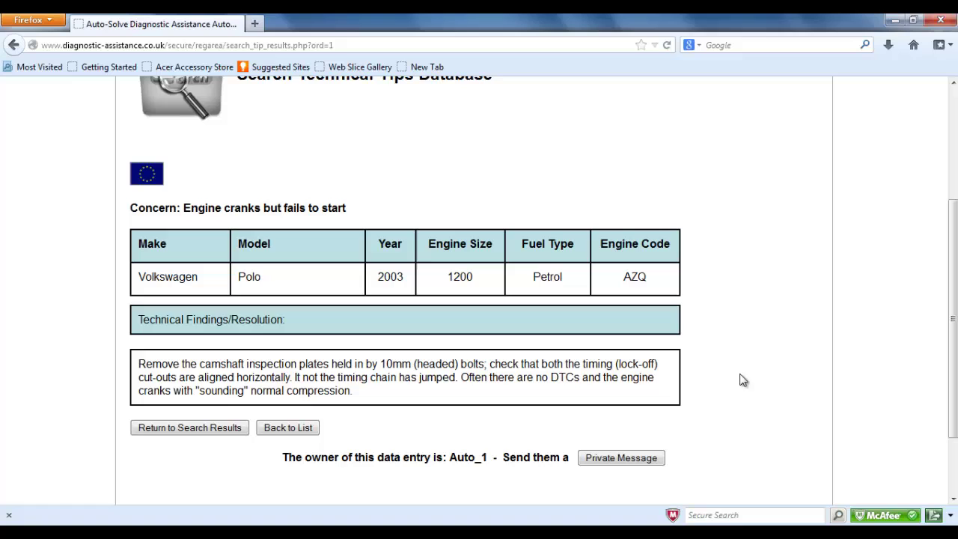
click(234, 430)
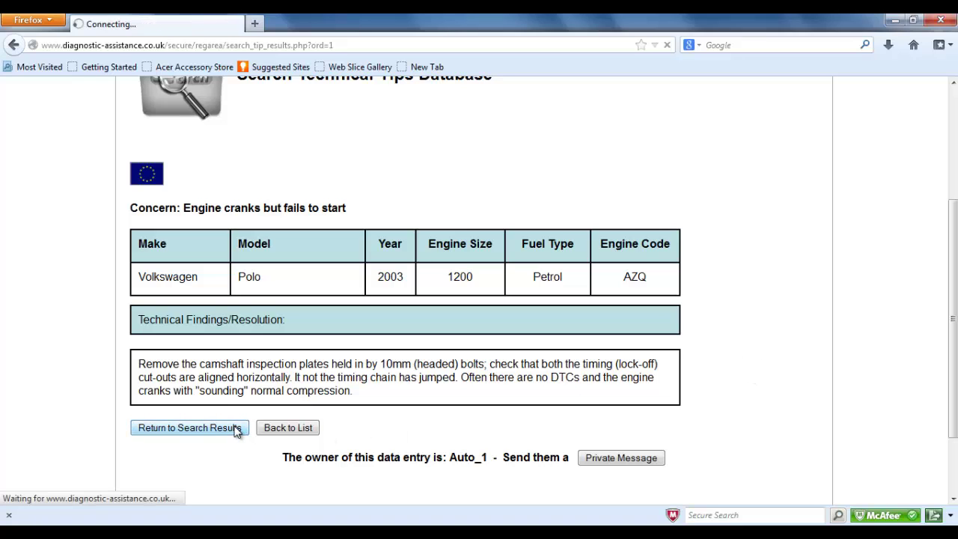